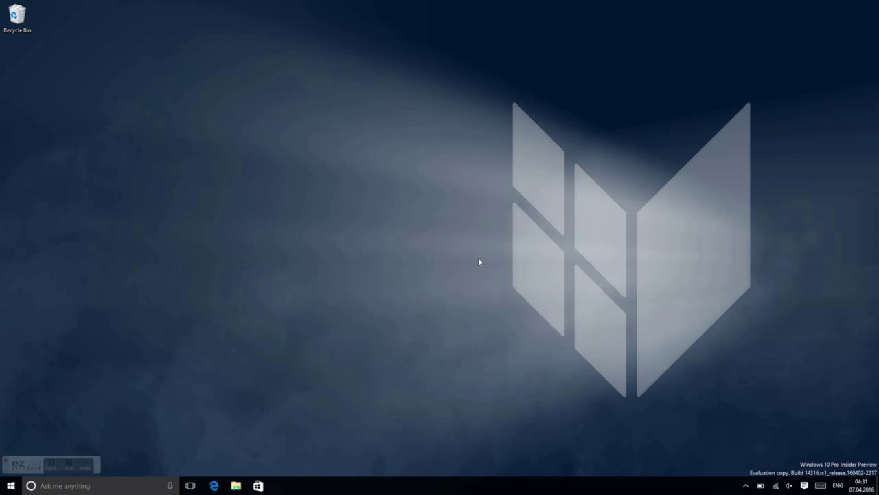
- Open windowsarea.de in Microsoft Edge and open its article about the release of Windows 10 Build 14316
{"action": "left_click", "coordinate": [213, 485]}
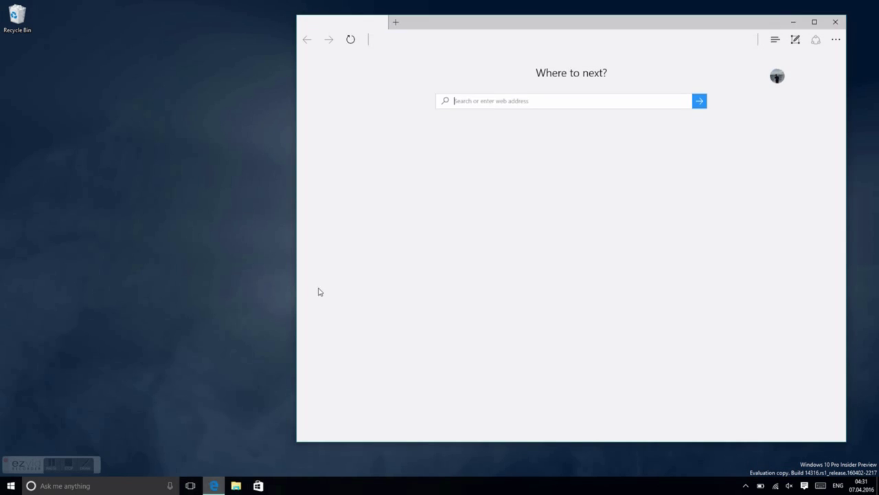
{"action": "type", "text": "wu"}
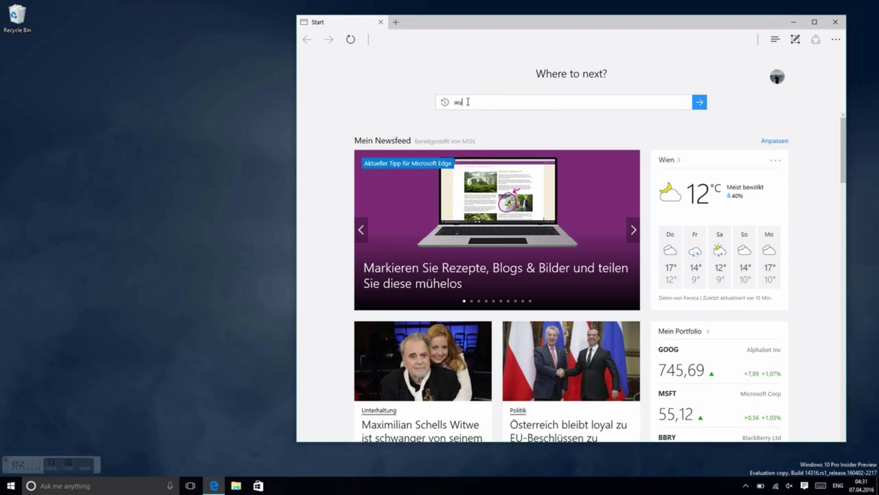
{"action": "type", "text": "ndowsa"}
{"action": "key", "text": "Return"}
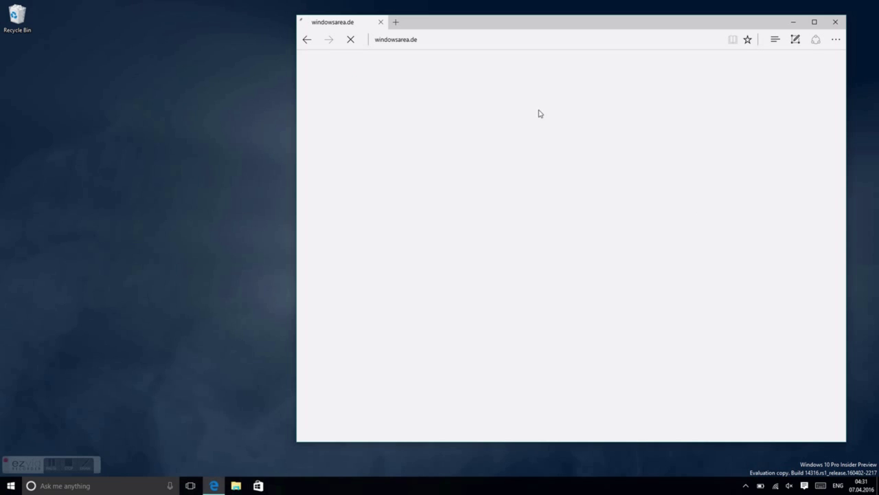
{"action": "scroll", "coordinate": [597, 152], "scroll_direction": "down", "scroll_amount": 7}
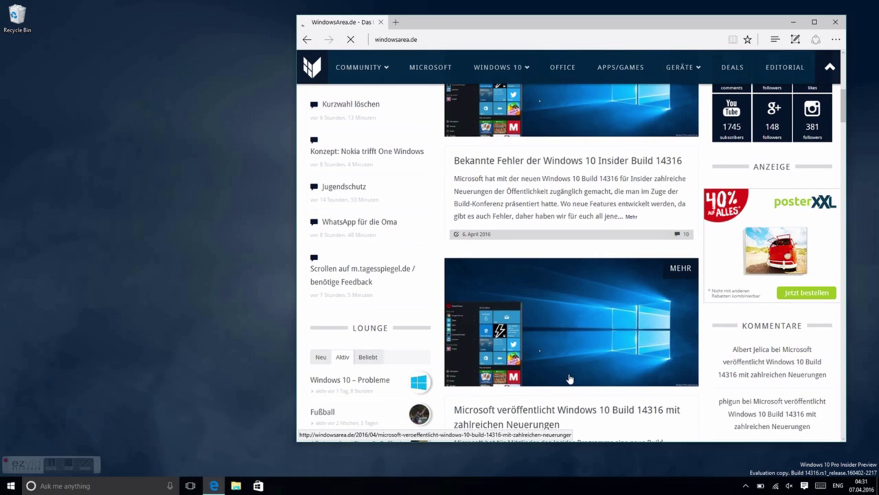
{"action": "left_click", "coordinate": [569, 378]}
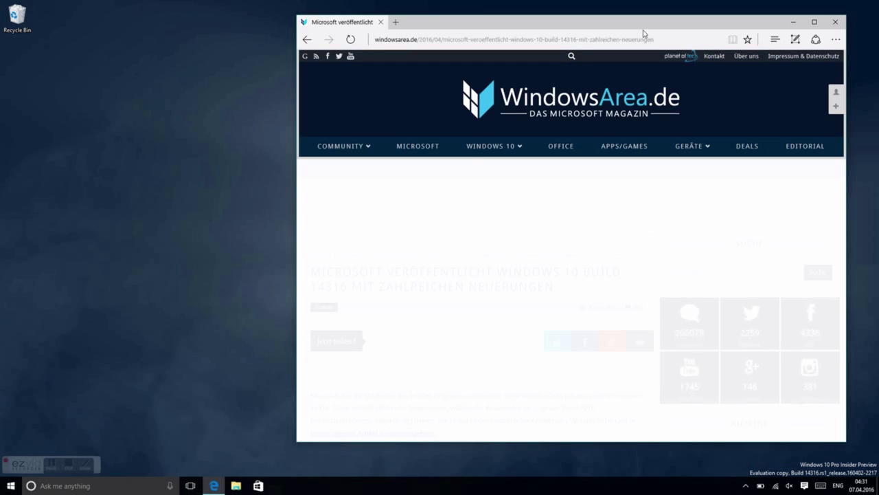
- Show the installed extensions from a new tab and examine the details of Reddit Enhancement Suite
{"action": "left_click", "coordinate": [398, 22]}
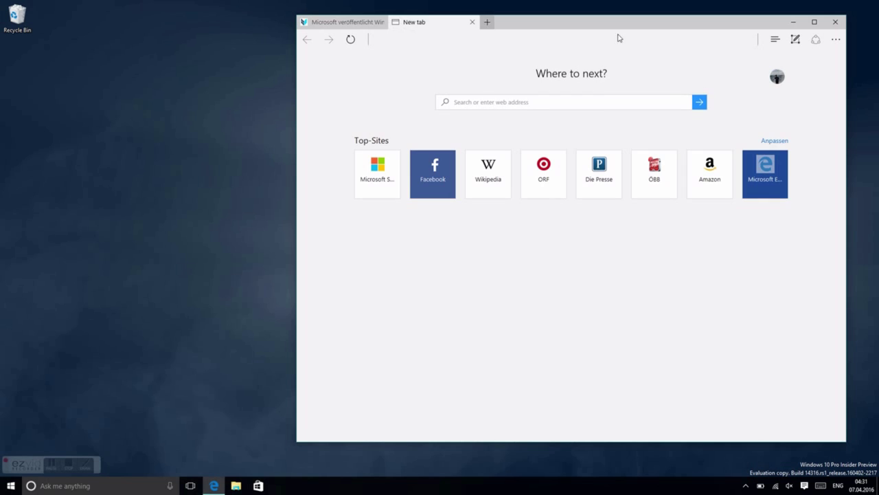
{"action": "left_click", "coordinate": [836, 38]}
{"action": "left_click", "coordinate": [721, 257]}
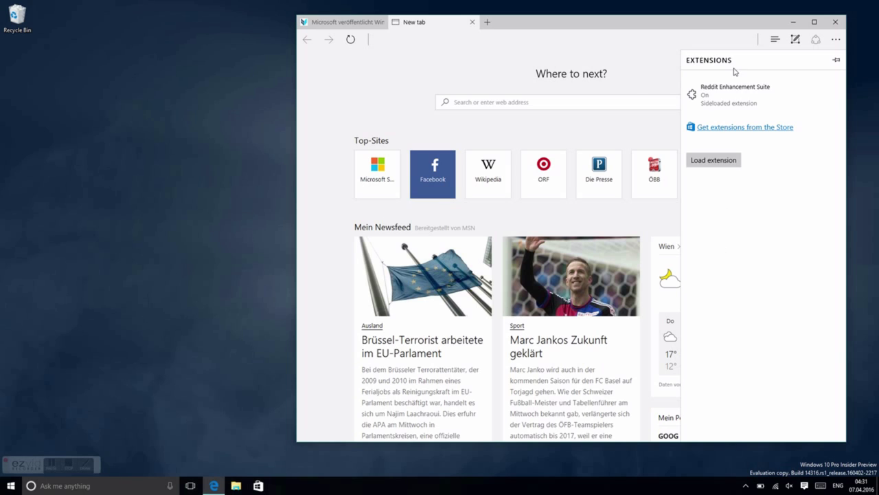
{"action": "left_click", "coordinate": [736, 90]}
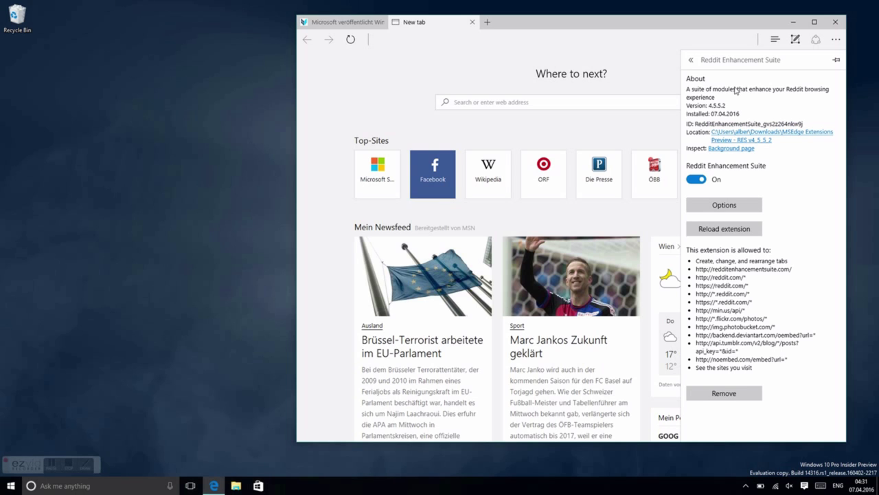
{"action": "left_click", "coordinate": [691, 60]}
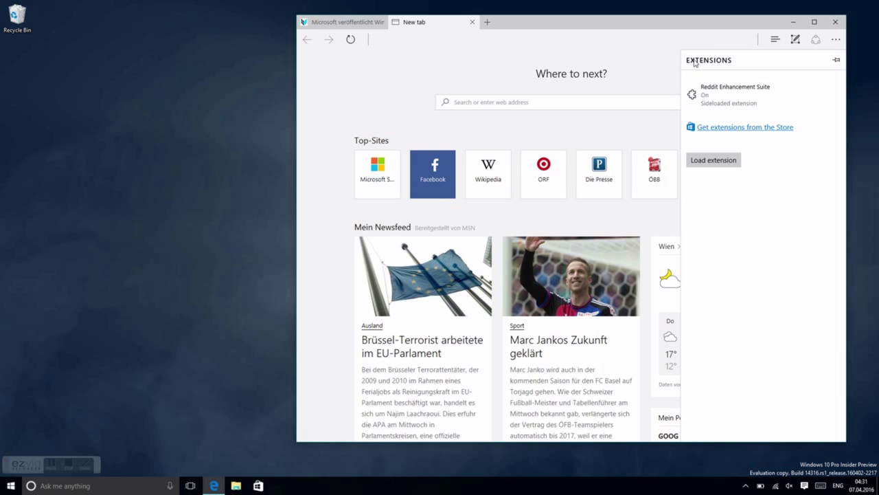
- Go to the page for getting more extensions and download and save the OneNote Clipper package
{"action": "left_click", "coordinate": [732, 129]}
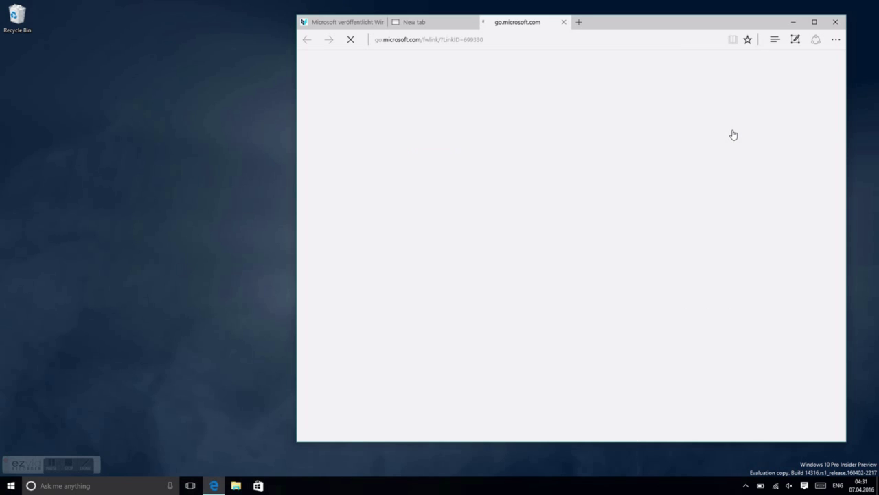
{"action": "scroll", "coordinate": [733, 129], "scroll_direction": "down", "scroll_amount": 1}
{"action": "scroll", "coordinate": [569, 245], "scroll_direction": "down", "scroll_amount": 8}
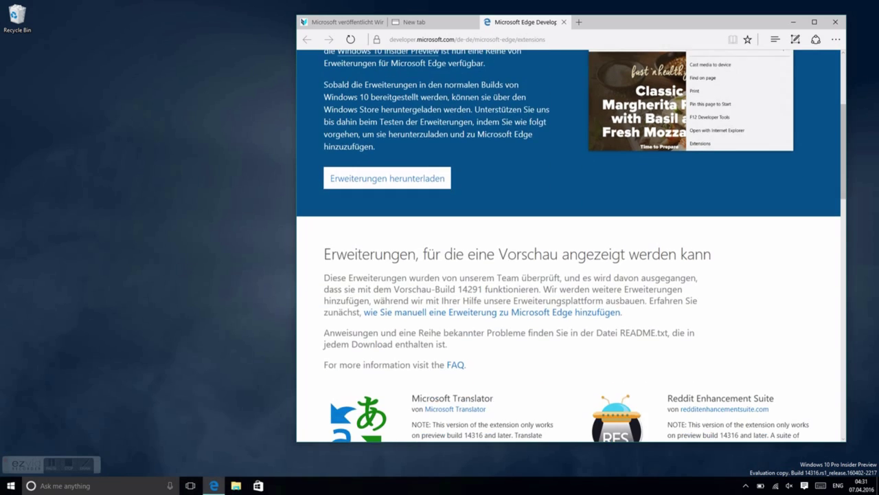
{"action": "scroll", "coordinate": [541, 241], "scroll_direction": "down", "scroll_amount": 3}
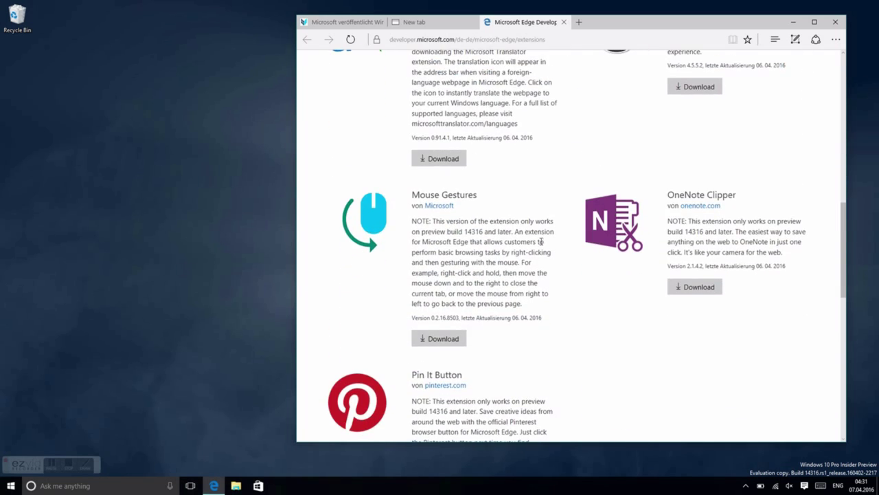
{"action": "scroll", "coordinate": [435, 252], "scroll_direction": "down", "scroll_amount": 2}
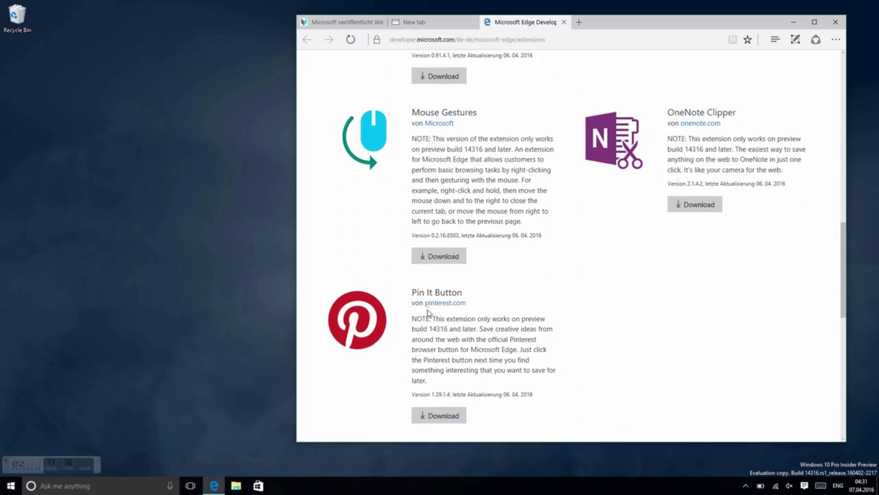
{"action": "scroll", "coordinate": [595, 240], "scroll_direction": "up", "scroll_amount": 1}
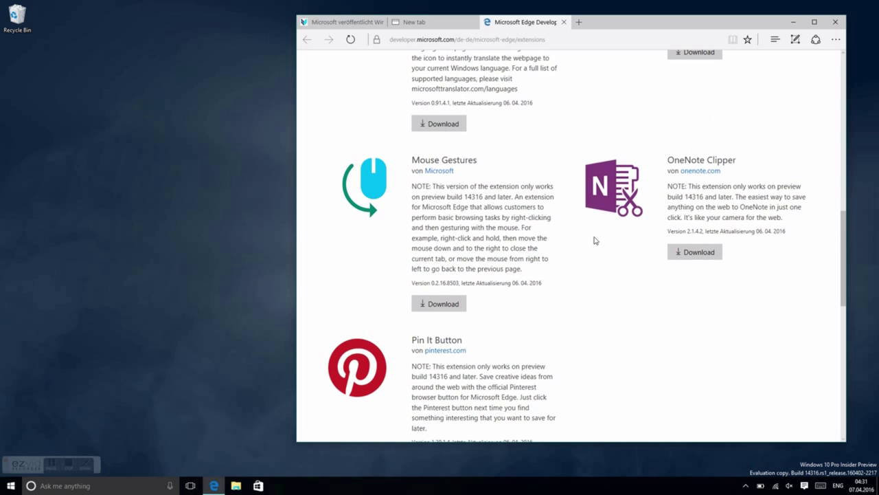
{"action": "left_click", "coordinate": [691, 252]}
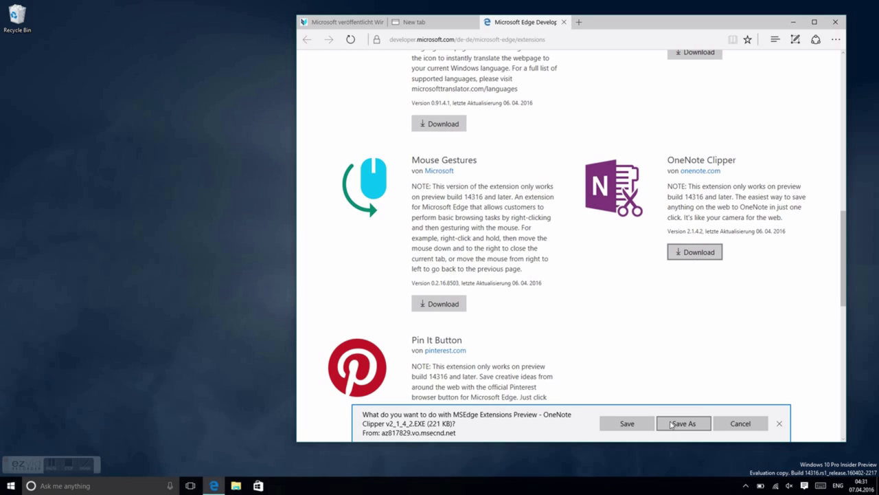
{"action": "left_click", "coordinate": [643, 421]}
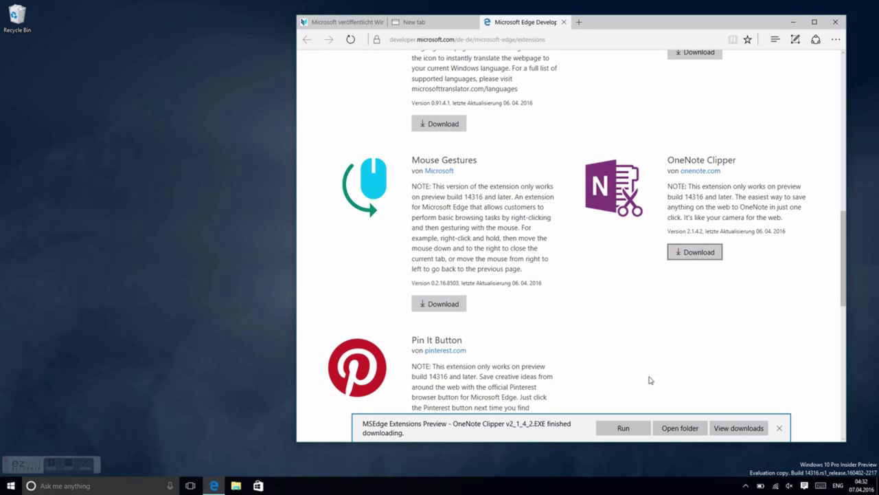
- Show the downloaded OneNote Clipper package in the Downloads folder and run it to extract the extension
{"action": "left_click", "coordinate": [836, 39]}
{"action": "left_click", "coordinate": [702, 256]}
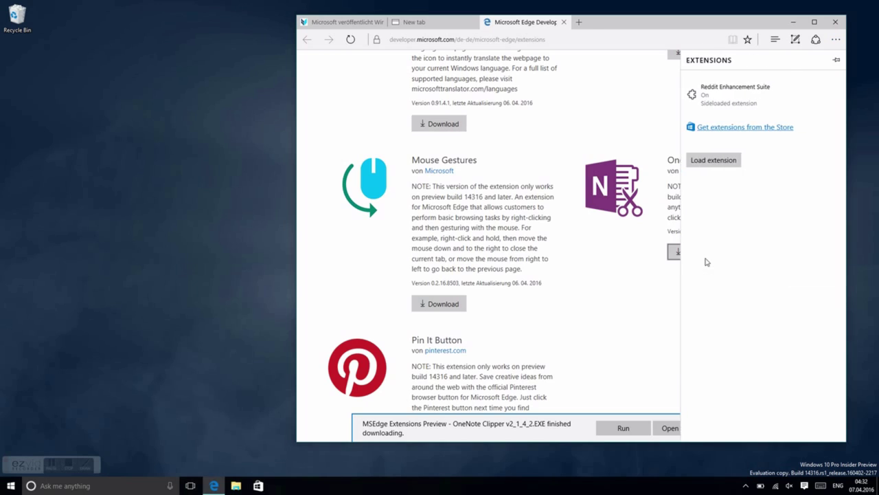
{"action": "left_click", "coordinate": [663, 428]}
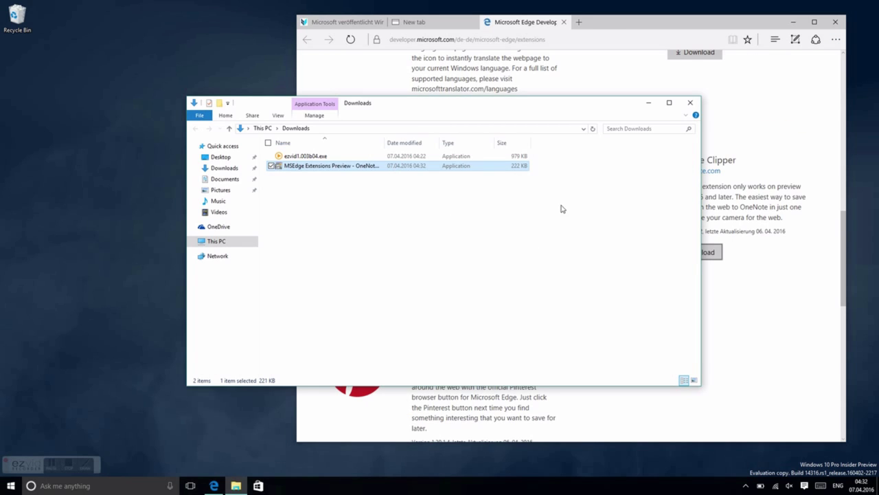
{"action": "left_click", "coordinate": [784, 193]}
{"action": "left_click", "coordinate": [835, 39]}
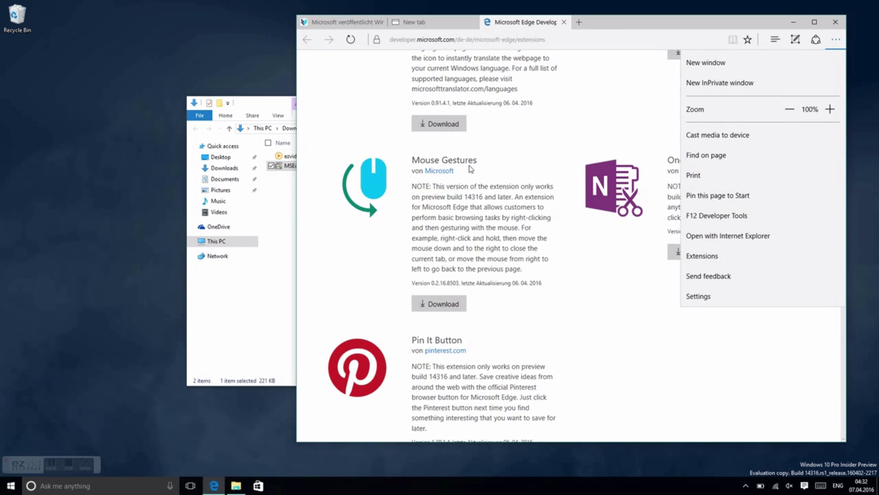
{"action": "left_click", "coordinate": [280, 190]}
{"action": "double_click", "coordinate": [318, 166]}
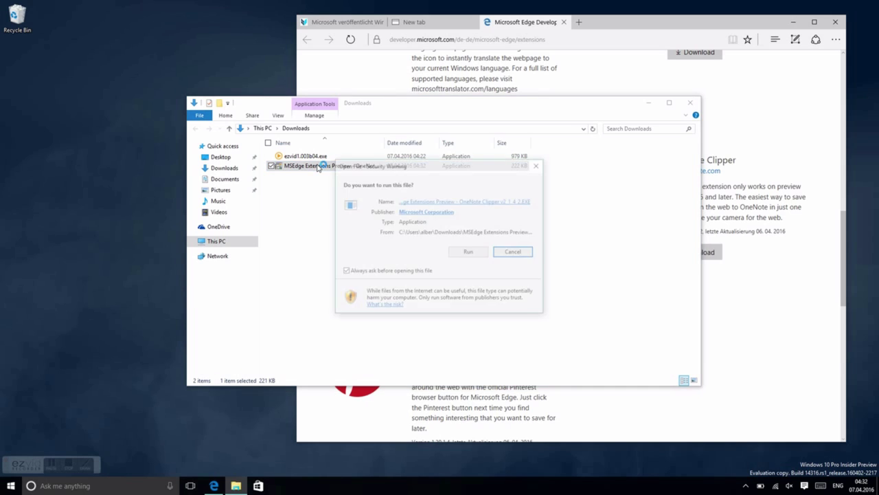
{"action": "left_click", "coordinate": [456, 253]}
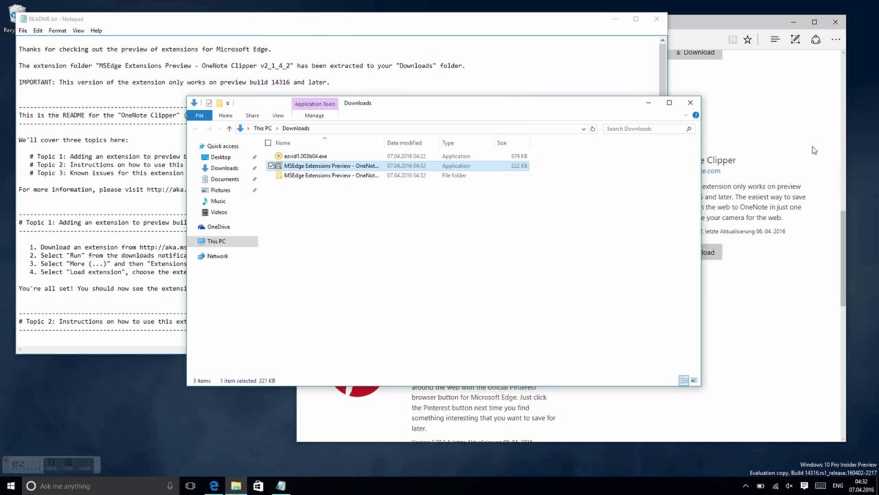
- Load the extracted folder "MSEdge Extensions Preview - OneNote Clipper v2_1_4_2" as an Edge extension
{"action": "left_click", "coordinate": [821, 150]}
{"action": "left_click", "coordinate": [836, 41]}
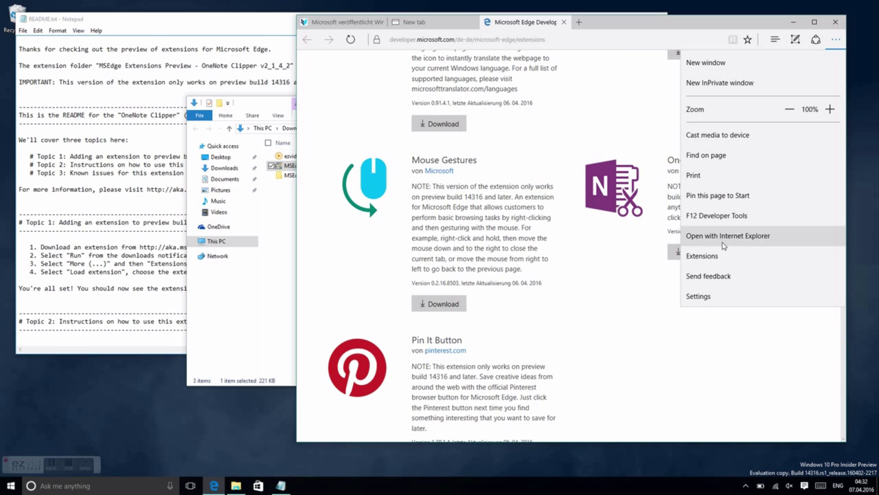
{"action": "left_click", "coordinate": [702, 256]}
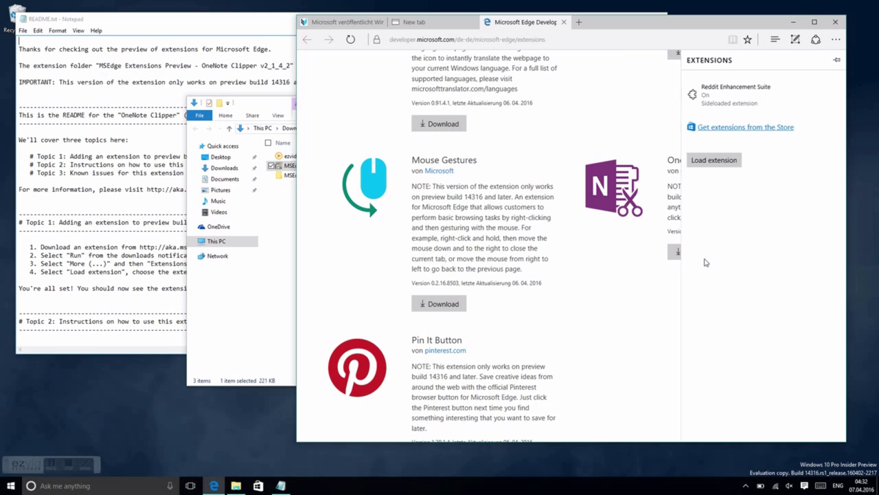
{"action": "left_click", "coordinate": [712, 160]}
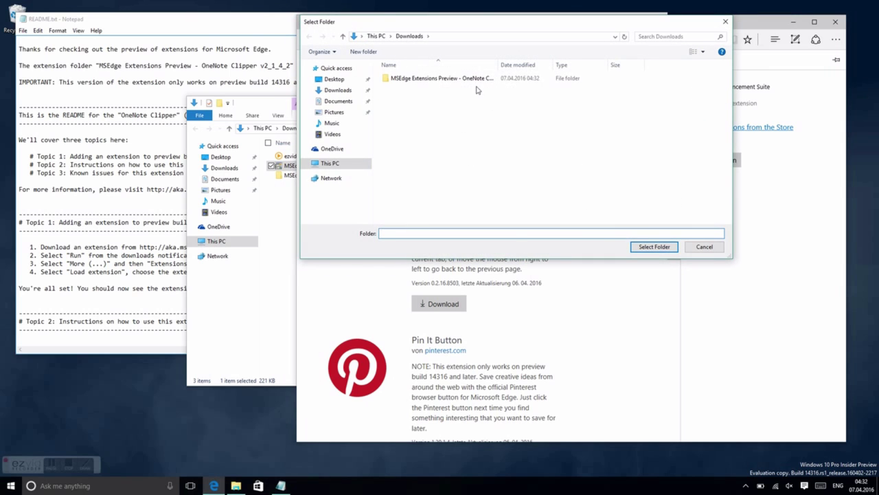
{"action": "left_click", "coordinate": [473, 85]}
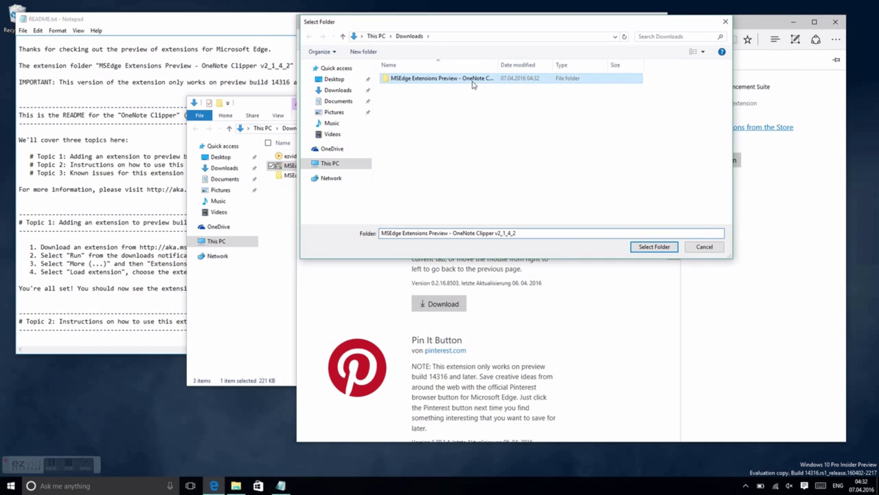
{"action": "left_click", "coordinate": [659, 247]}
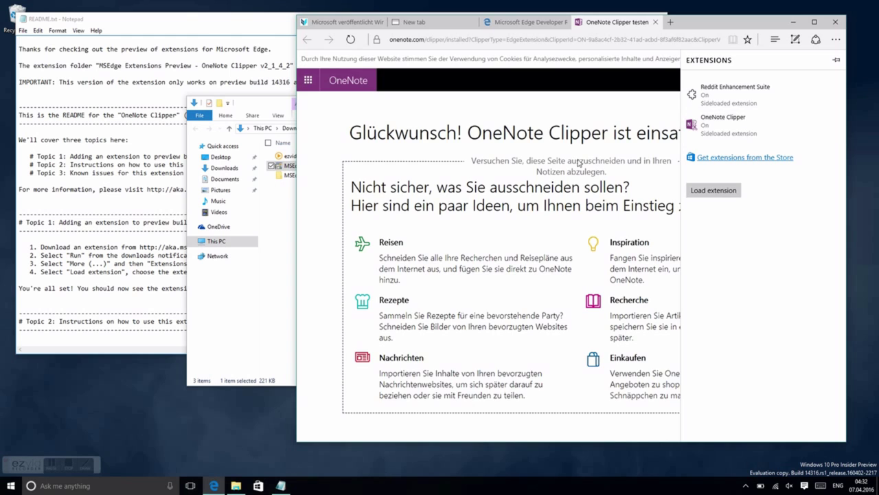
{"action": "left_click", "coordinate": [579, 163]}
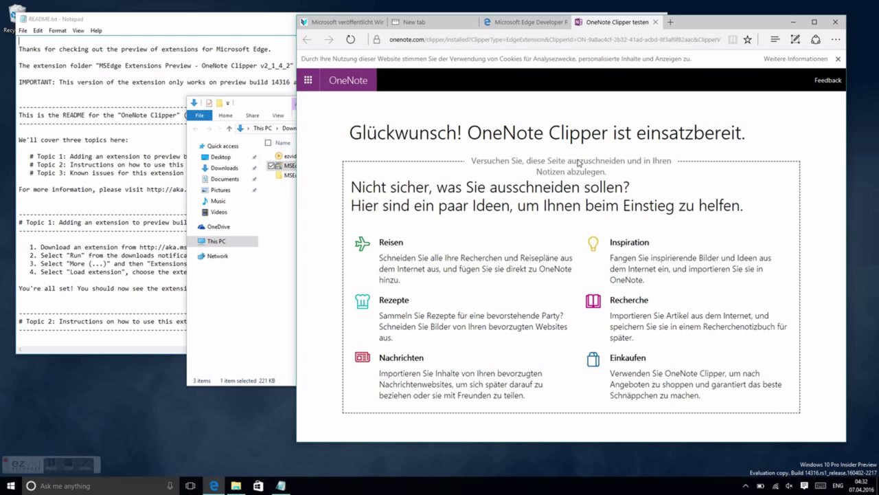
- Close all tabs except the Windows 10 Build 14316 article and read its Cortana Cross-Device Features section
{"action": "left_click", "coordinate": [837, 60]}
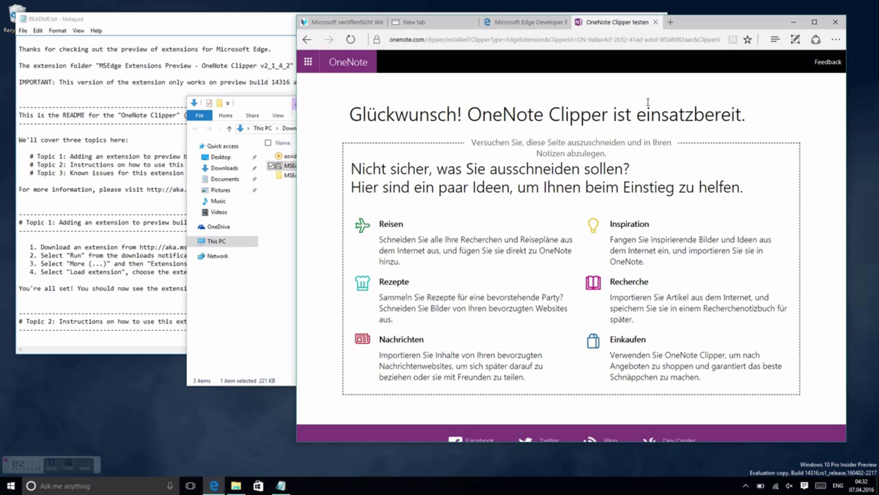
{"action": "key", "text": "ctrl+w"}
{"action": "key", "text": "ctrl+w"}
{"action": "key", "text": "ctrl+w"}
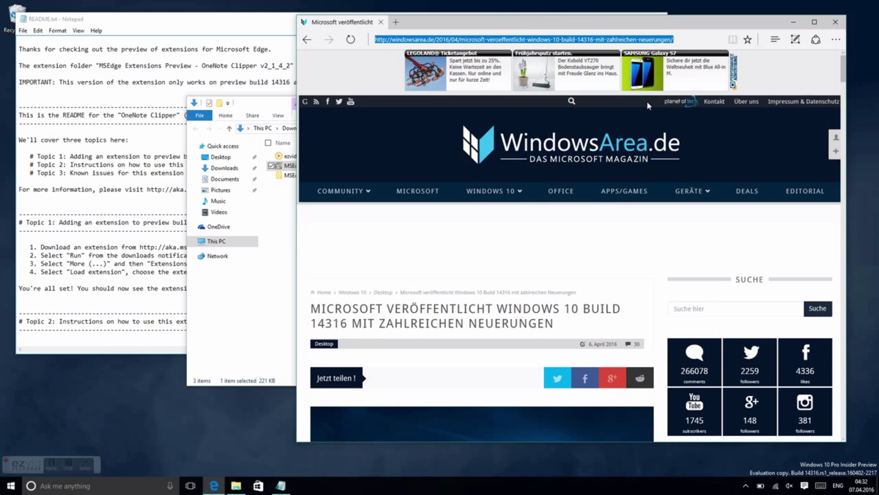
{"action": "scroll", "coordinate": [647, 105], "scroll_direction": "down", "scroll_amount": 6}
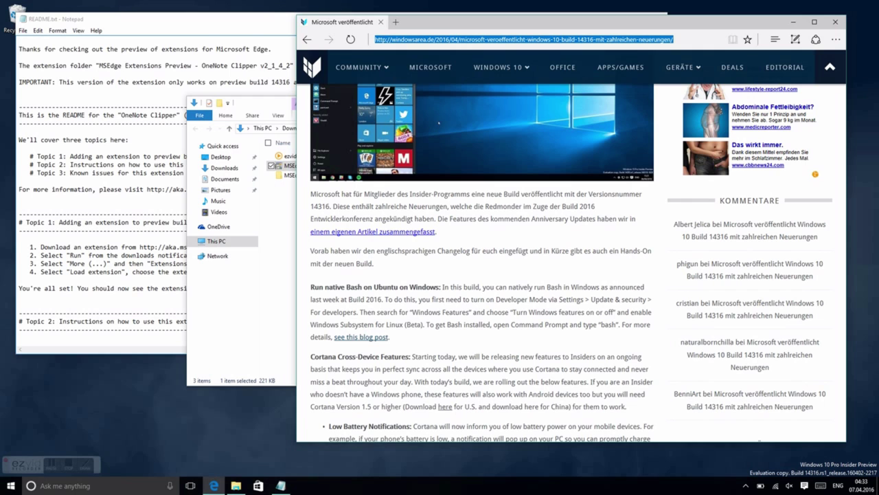
{"action": "scroll", "coordinate": [438, 122], "scroll_direction": "down", "scroll_amount": 4}
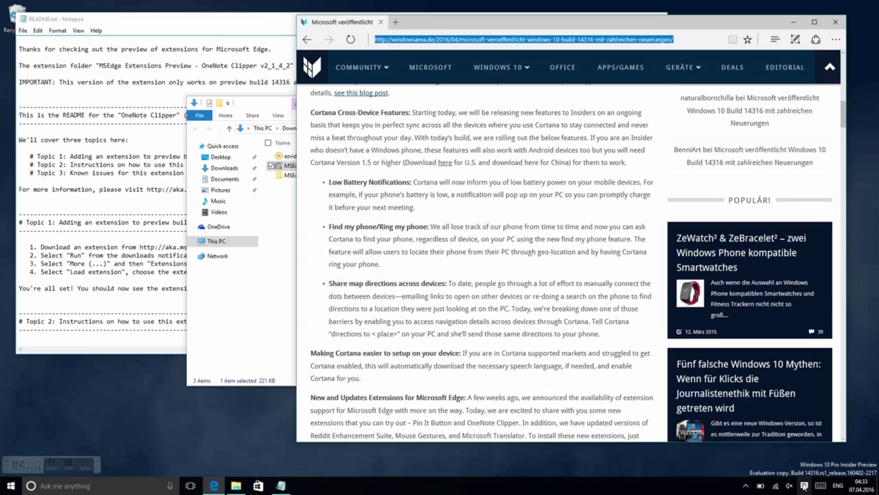
- Clear all notifications in the Windows action center and close it
{"action": "left_click", "coordinate": [804, 486]}
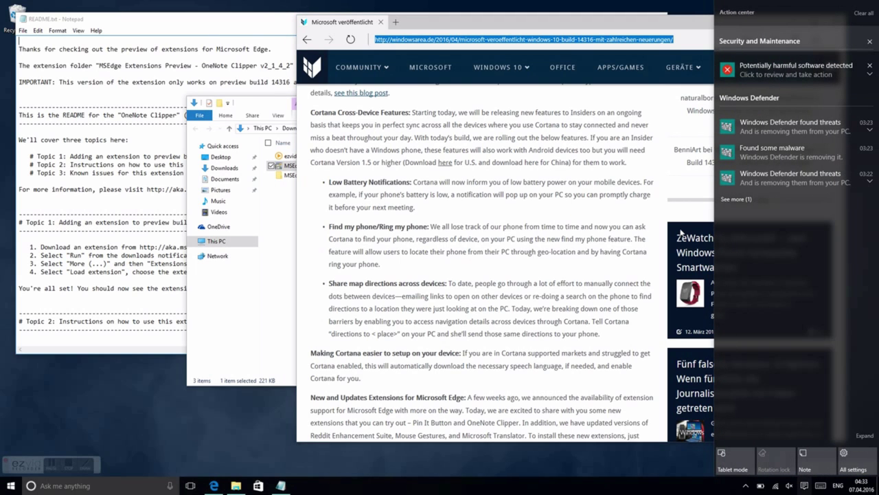
{"action": "left_click", "coordinate": [863, 13]}
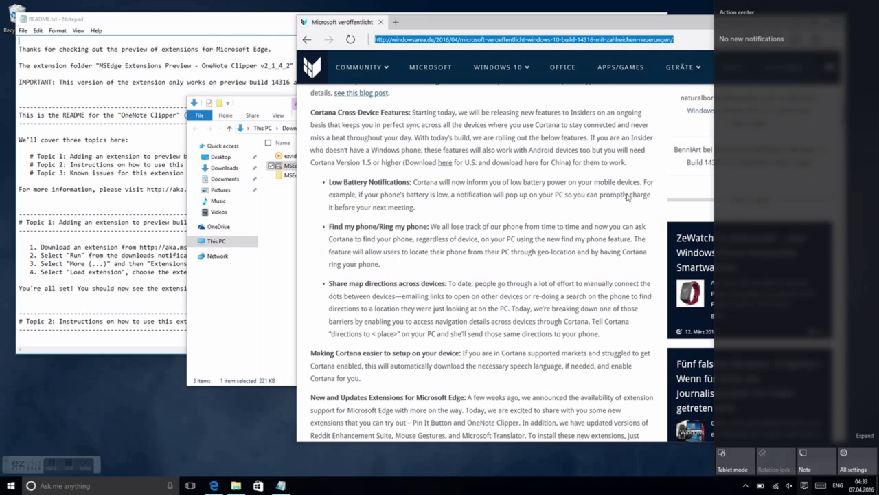
{"action": "left_click", "coordinate": [611, 214]}
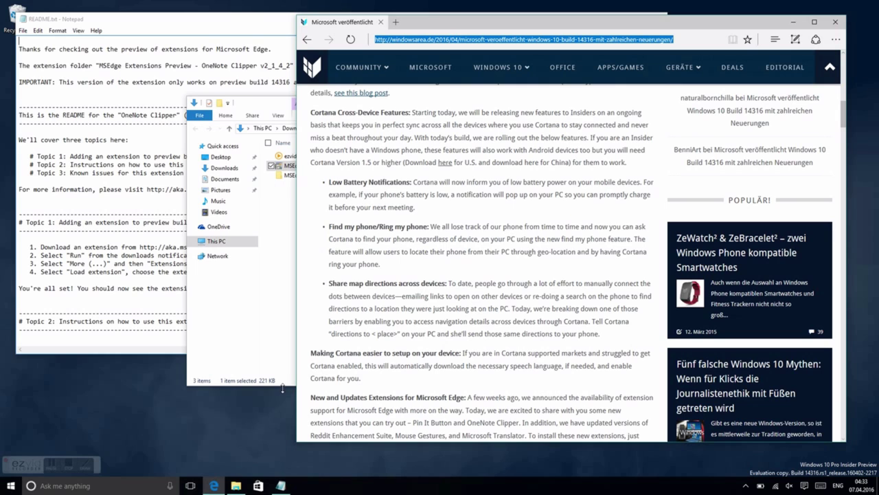
- Ask Cortana by voice to find my phone, raise the system volume for her reply, and close Cortana
{"action": "left_click", "coordinate": [170, 486]}
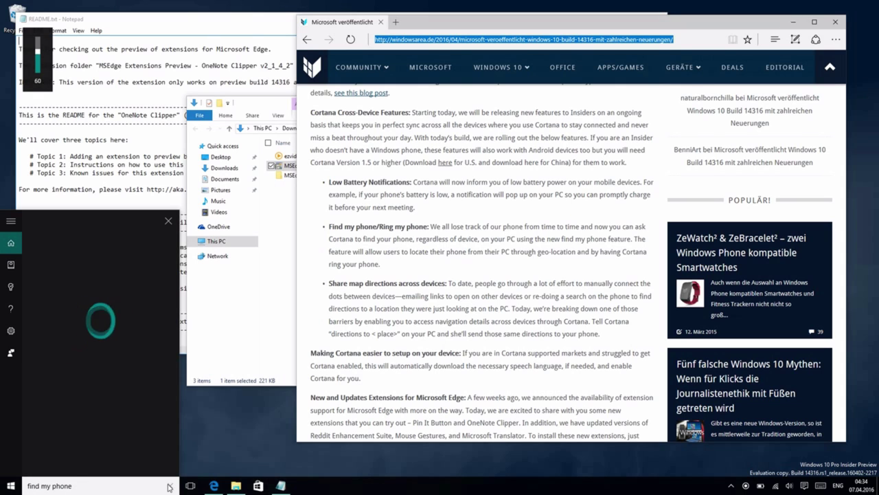
{"action": "key", "text": "XF86AudioRaiseVolume"}
{"action": "key", "text": "XF86AudioRaiseVolume"}
{"action": "key", "text": "XF86AudioRaiseVolume"}
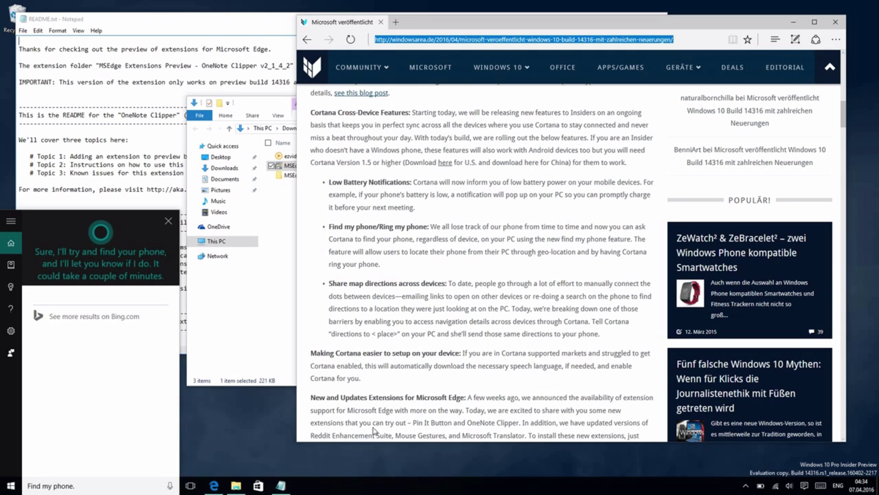
{"action": "left_click", "coordinate": [168, 220]}
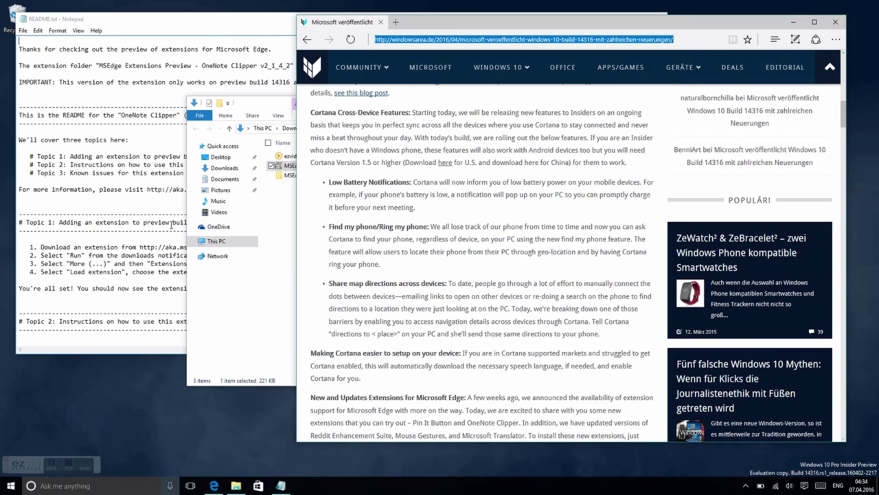
- Ask Cortana by voice for directions to Ena's Naturkostladen, start the navigation in Maps, and return to the Edge article
{"action": "scroll", "coordinate": [425, 237], "scroll_direction": "down", "scroll_amount": 3}
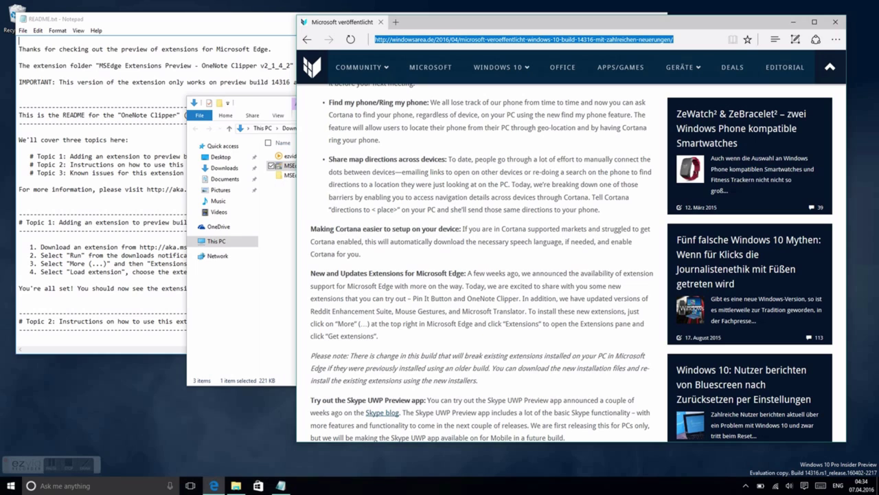
{"action": "left_click", "coordinate": [171, 485]}
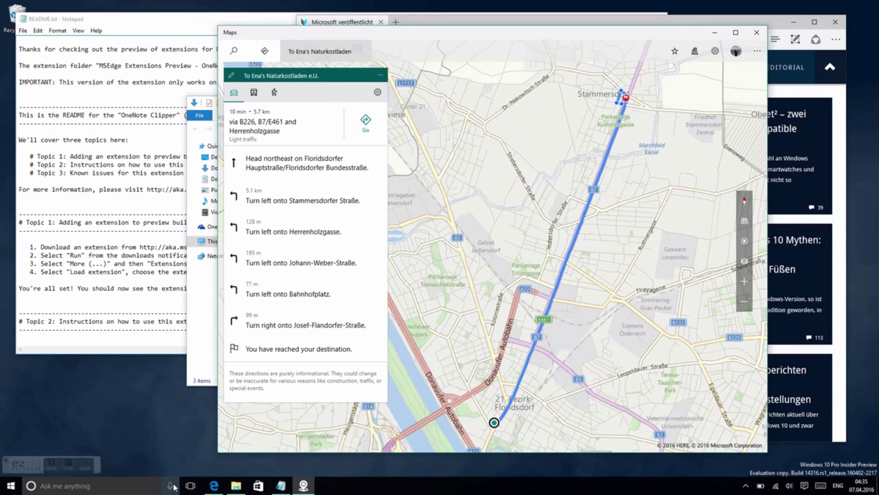
{"action": "left_click", "coordinate": [365, 122]}
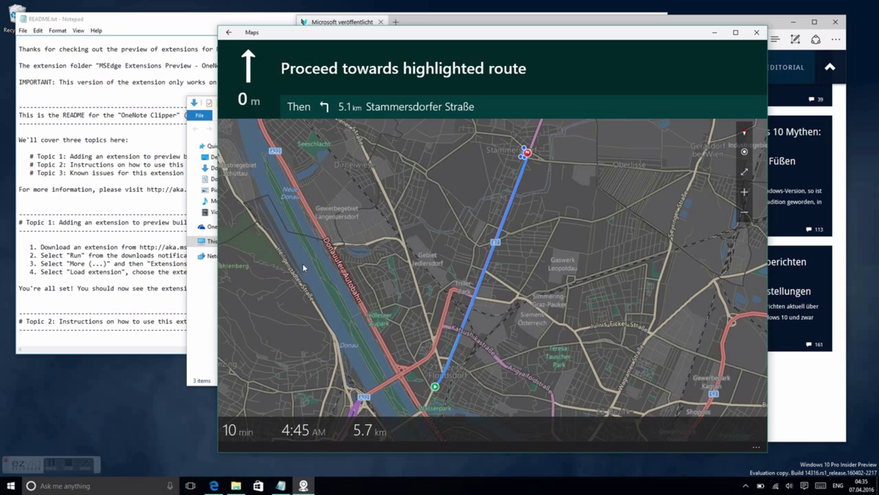
{"action": "left_click", "coordinate": [808, 385]}
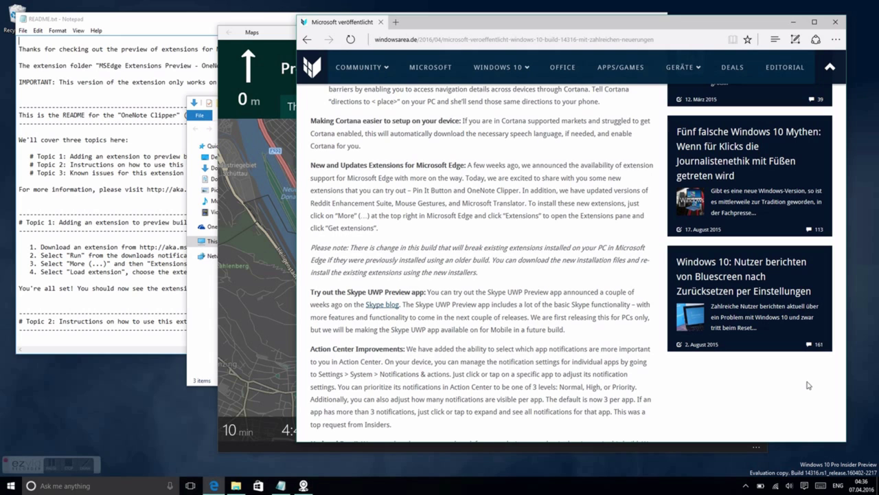
- Find Skype UWP Preview in the list of all installed apps and launch it
{"action": "key", "text": "super"}
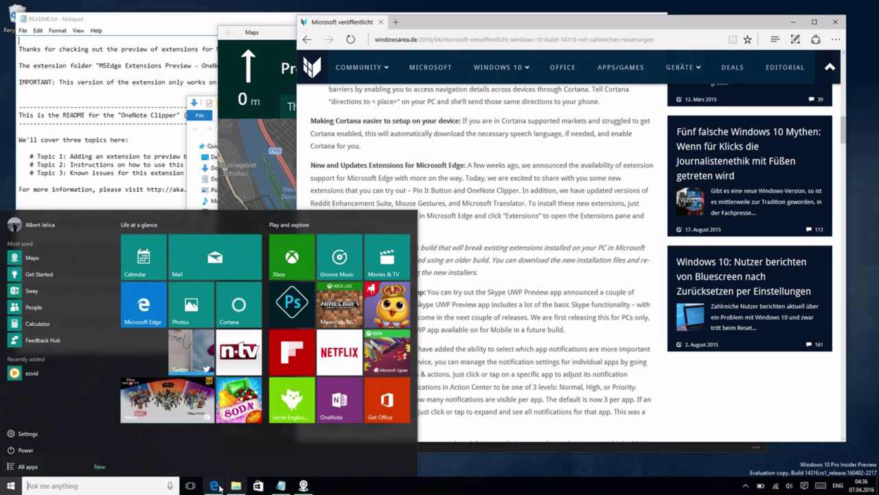
{"action": "left_click", "coordinate": [28, 467]}
{"action": "scroll", "coordinate": [32, 304], "scroll_direction": "down", "scroll_amount": 15}
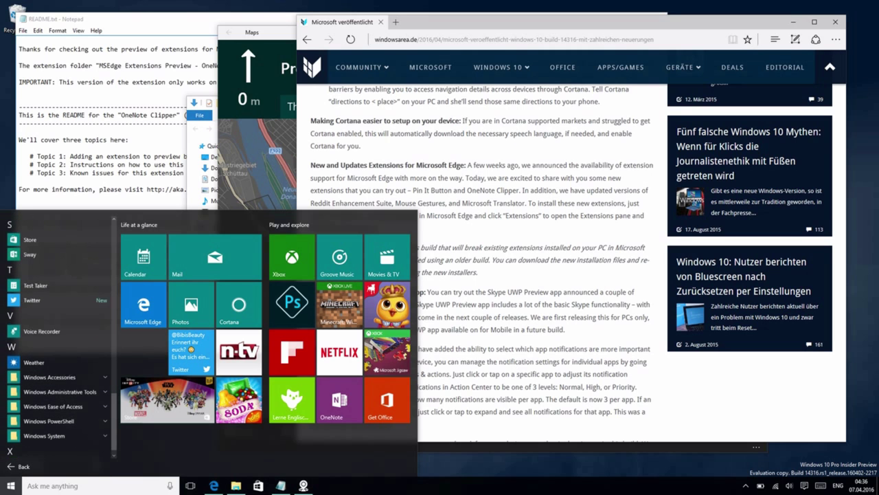
{"action": "scroll", "coordinate": [27, 288], "scroll_direction": "up", "scroll_amount": 2}
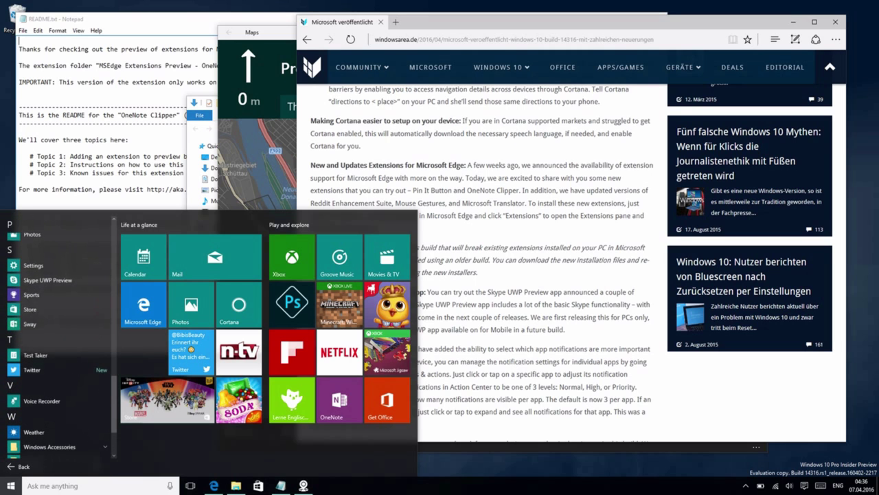
{"action": "left_click", "coordinate": [41, 280]}
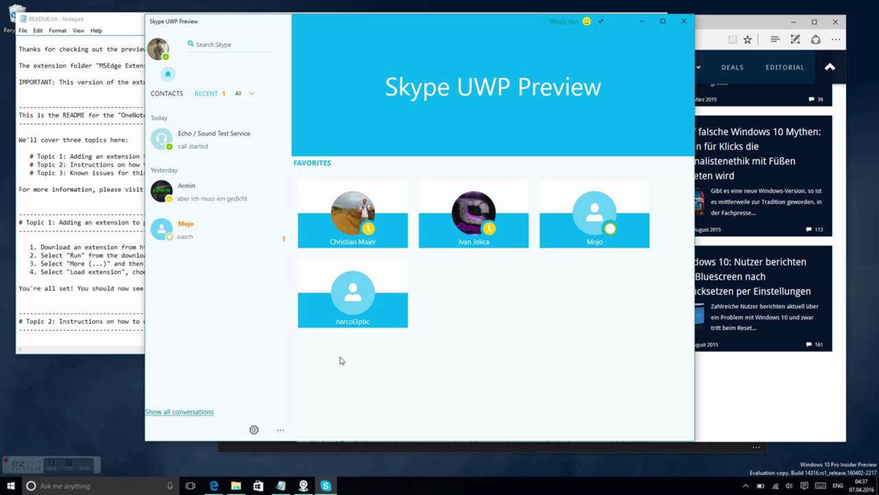
- Look through the Skype settings from Account down to Logging and return to the Skype home view
{"action": "left_click", "coordinate": [246, 432]}
{"action": "scroll", "coordinate": [391, 332], "scroll_direction": "down", "scroll_amount": 2}
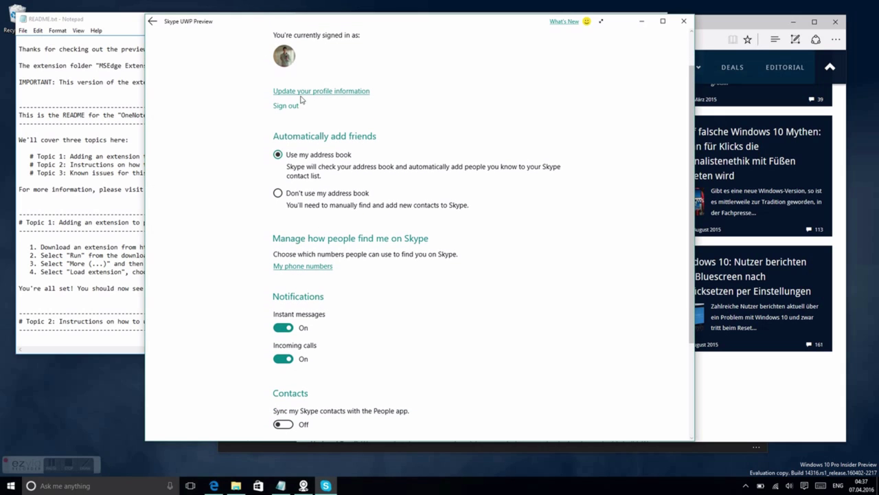
{"action": "scroll", "coordinate": [302, 100], "scroll_direction": "up", "scroll_amount": 2}
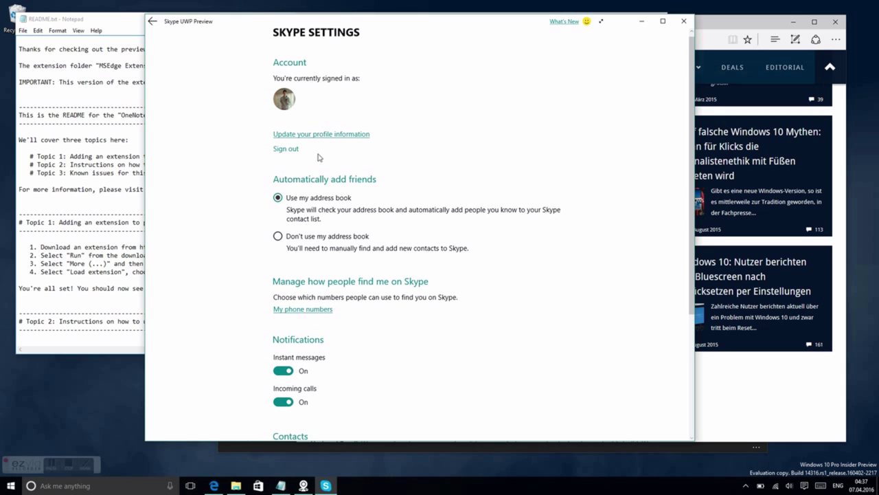
{"action": "scroll", "coordinate": [368, 162], "scroll_direction": "down", "scroll_amount": 3}
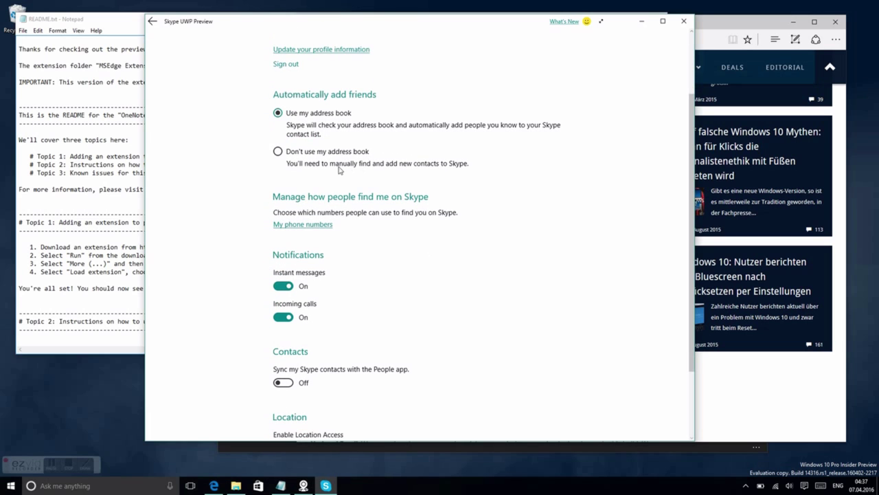
{"action": "scroll", "coordinate": [415, 191], "scroll_direction": "down", "scroll_amount": 3}
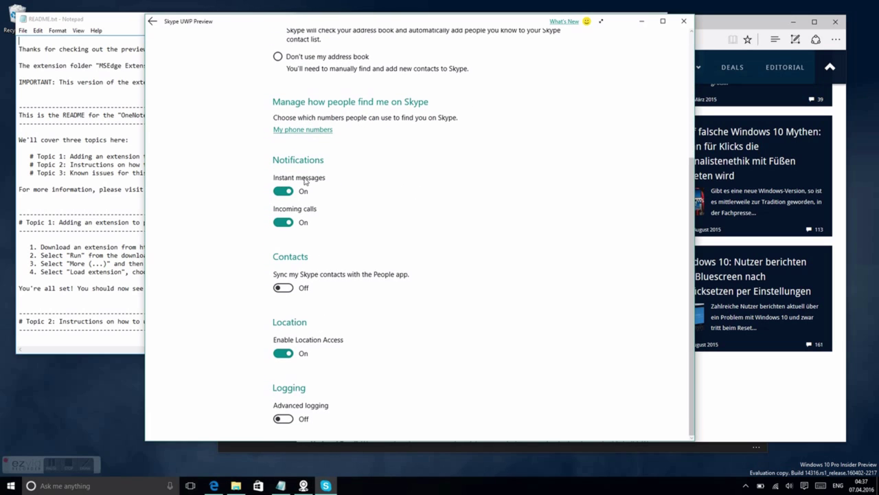
{"action": "scroll", "coordinate": [284, 196], "scroll_direction": "down", "scroll_amount": 1}
{"action": "scroll", "coordinate": [295, 304], "scroll_direction": "down", "scroll_amount": 2}
{"action": "scroll", "coordinate": [288, 362], "scroll_direction": "down", "scroll_amount": 2}
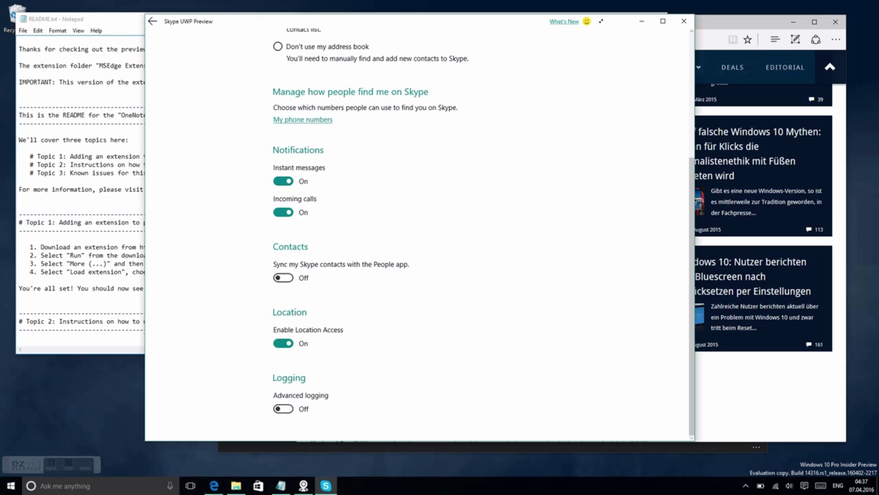
{"action": "left_click", "coordinate": [152, 21]}
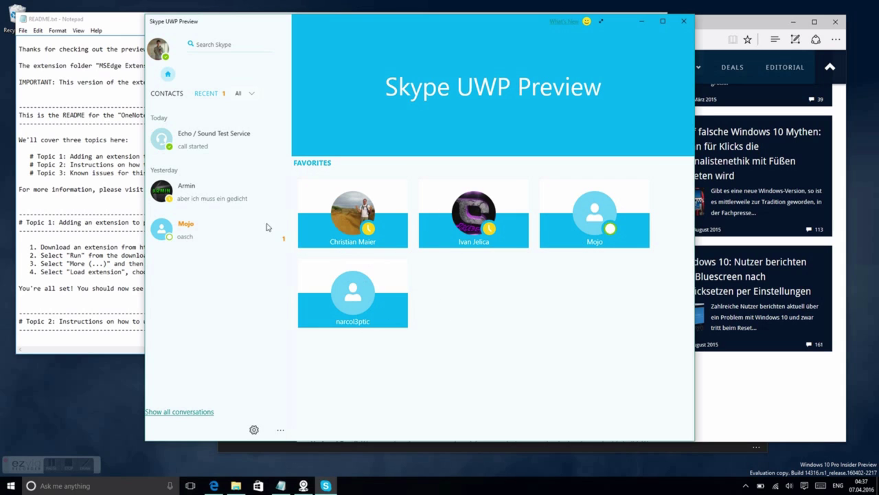
- Show the Echo / Sound Test Service conversation and browse its emoticon picker categories without inserting anything
{"action": "left_click", "coordinate": [224, 138]}
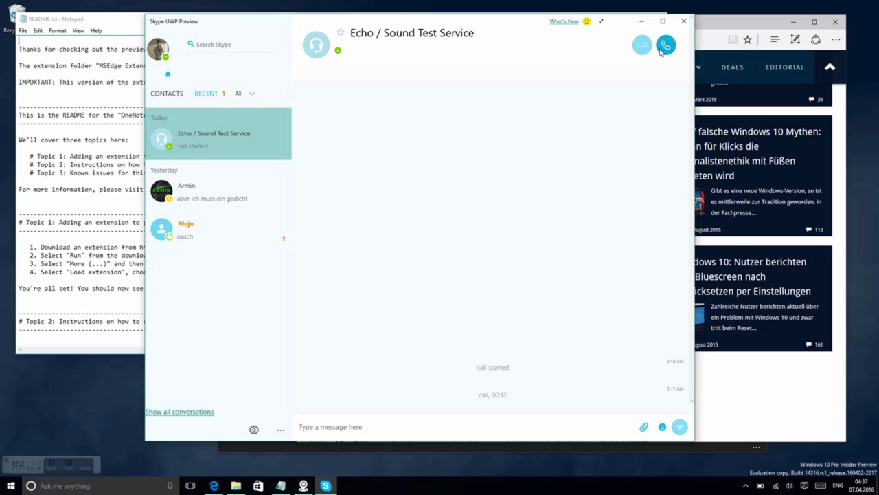
{"action": "left_click", "coordinate": [341, 427]}
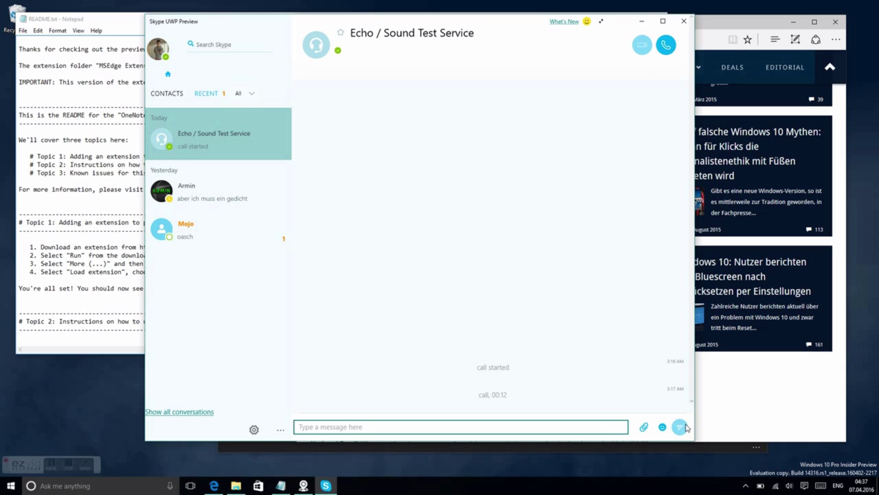
{"action": "left_click", "coordinate": [663, 426]}
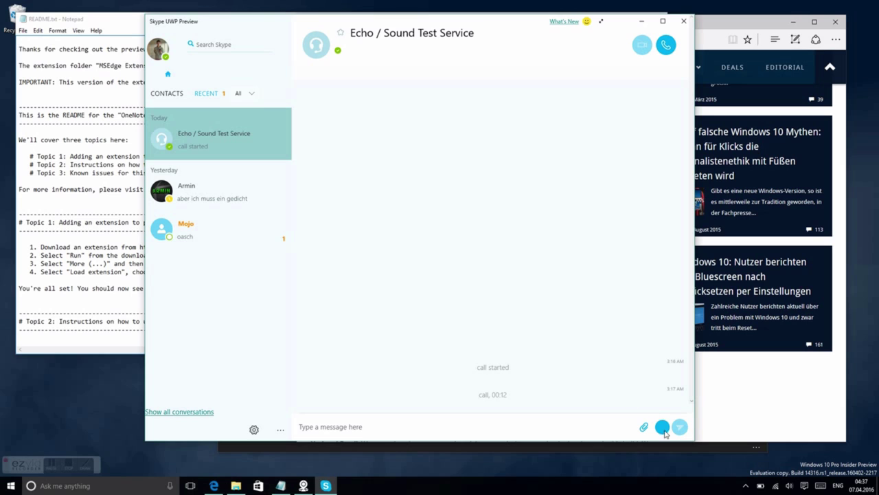
{"action": "left_click", "coordinate": [663, 428]}
{"action": "scroll", "coordinate": [649, 356], "scroll_direction": "down", "scroll_amount": 3}
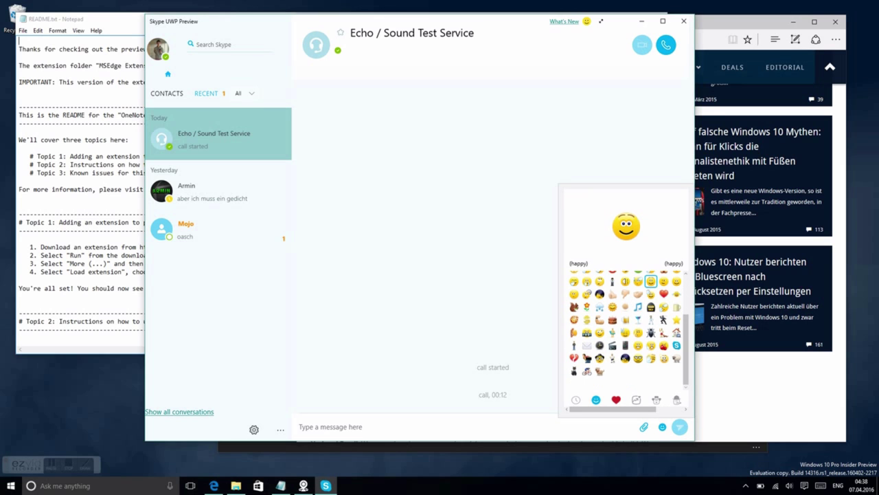
{"action": "left_click", "coordinate": [616, 400]}
{"action": "left_click", "coordinate": [598, 400]}
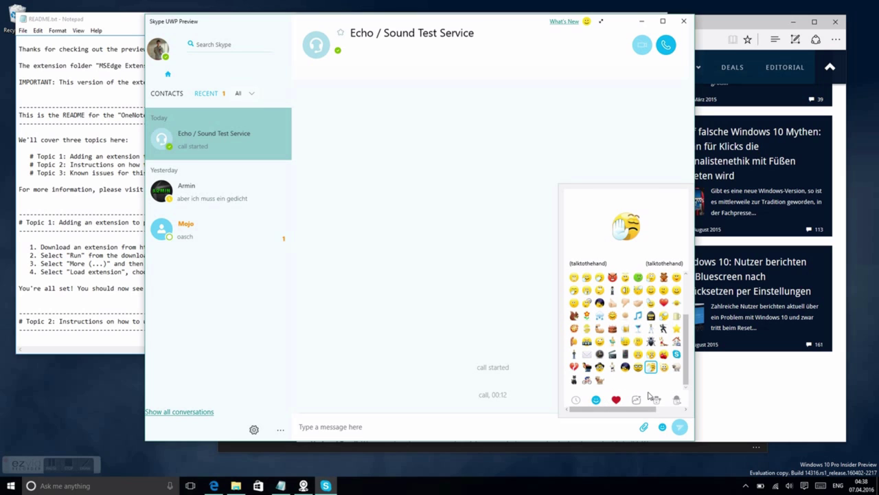
{"action": "left_click", "coordinate": [676, 400]}
{"action": "left_click", "coordinate": [657, 400]}
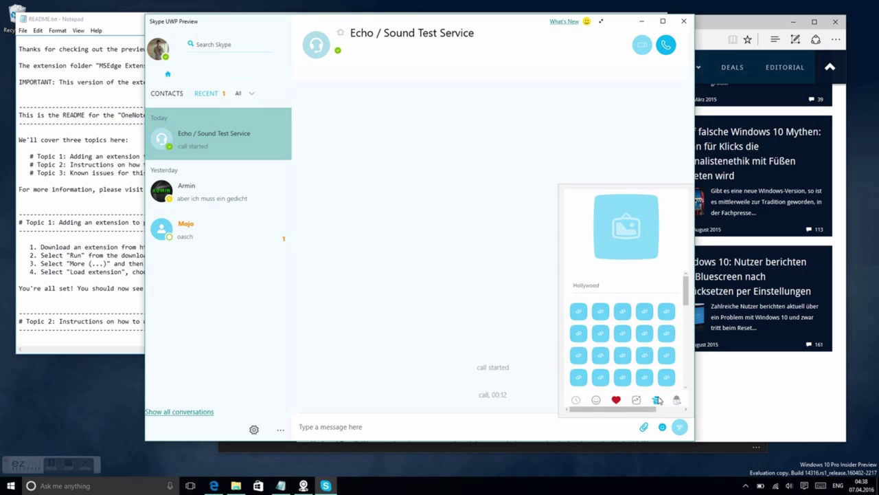
{"action": "left_click", "coordinate": [534, 321]}
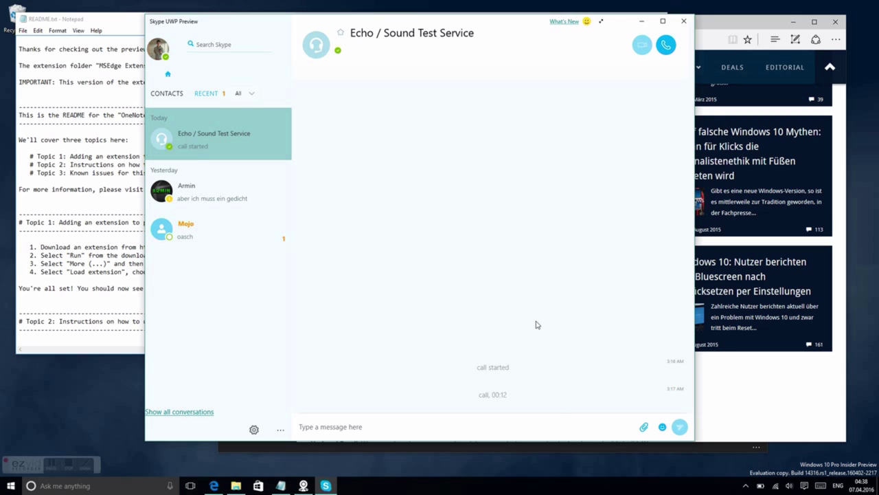
- Call the Echo / Sound Test Service, turn on the camera during the call, and hang up
{"action": "left_click", "coordinate": [664, 45]}
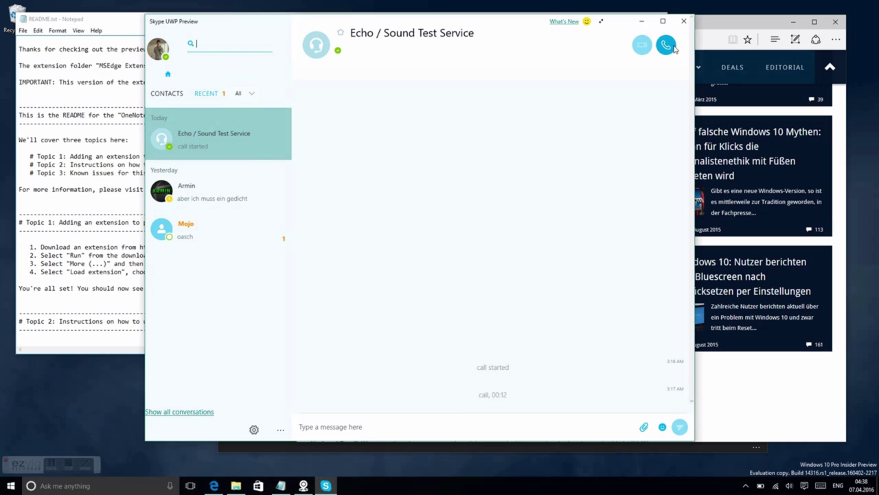
{"action": "left_click", "coordinate": [666, 46]}
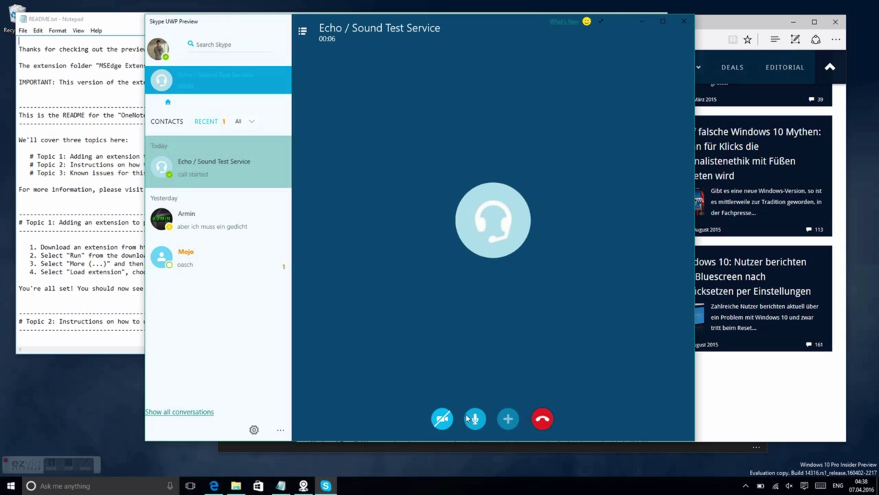
{"action": "left_click", "coordinate": [445, 419]}
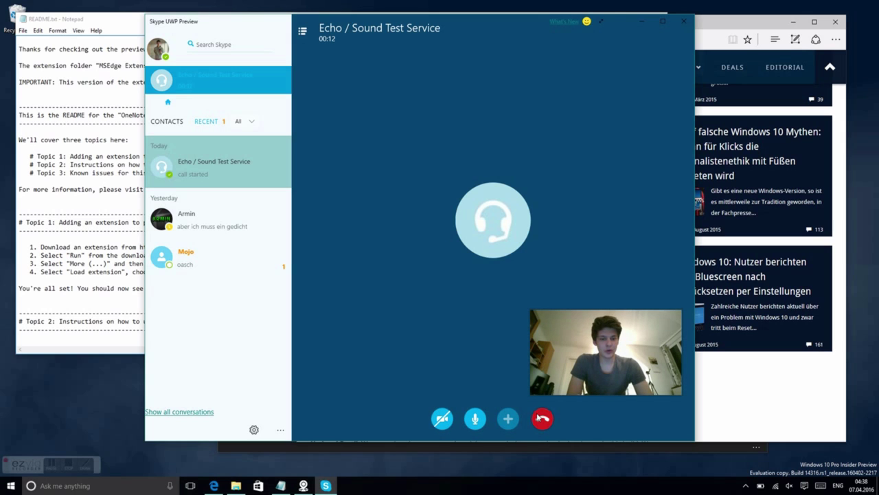
{"action": "left_click", "coordinate": [540, 418]}
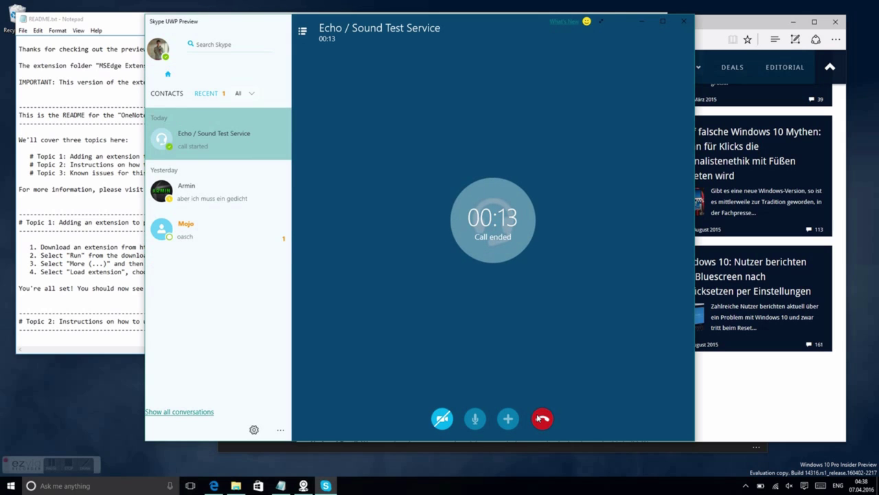
{"action": "left_click", "coordinate": [489, 419]}
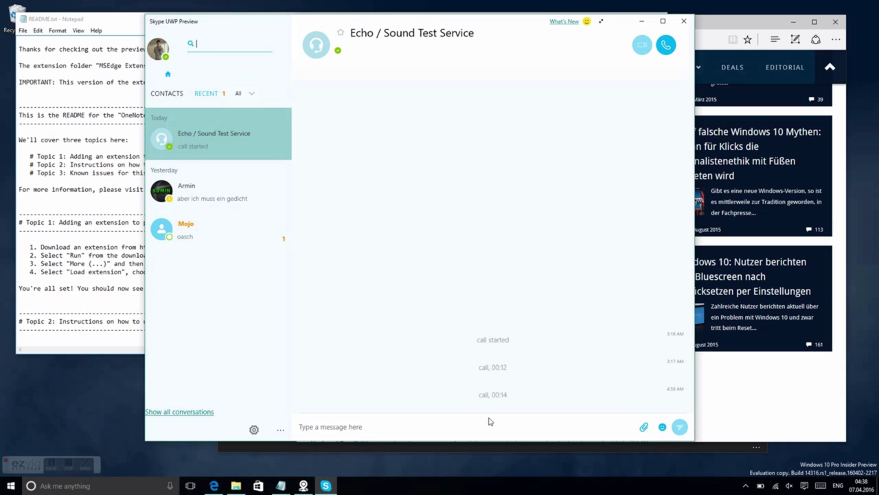
- Close the README Notepad window and the Skype UWP Preview window
{"action": "left_click", "coordinate": [118, 263]}
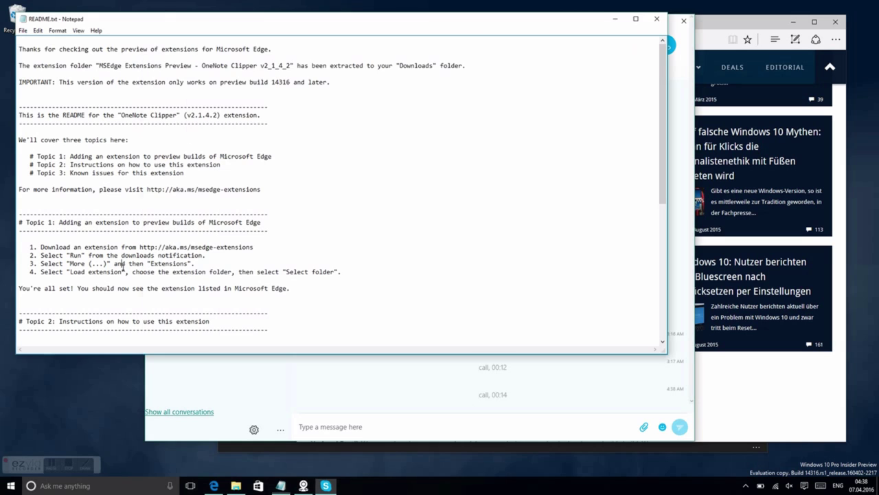
{"action": "left_click", "coordinate": [657, 19]}
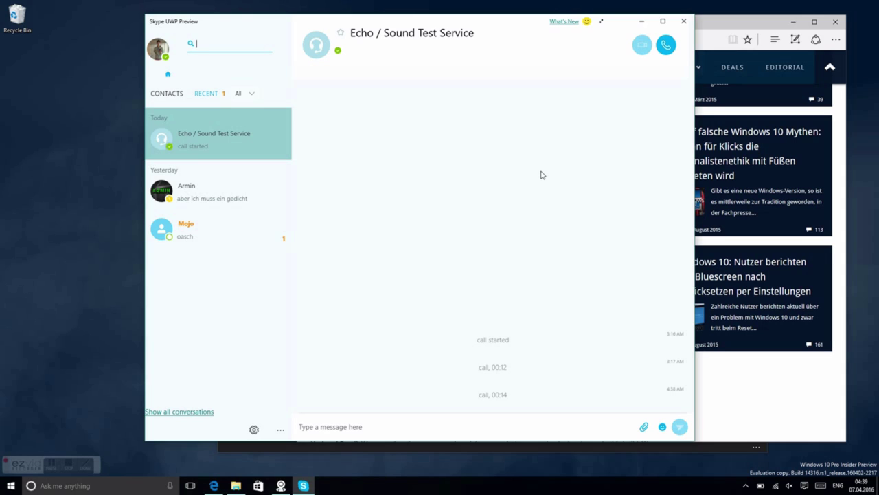
{"action": "left_click", "coordinate": [684, 21]}
- Read the article's Action Center Improvements section, then view the Windows action center and dismiss it
{"action": "scroll", "coordinate": [534, 230], "scroll_direction": "down", "scroll_amount": 1}
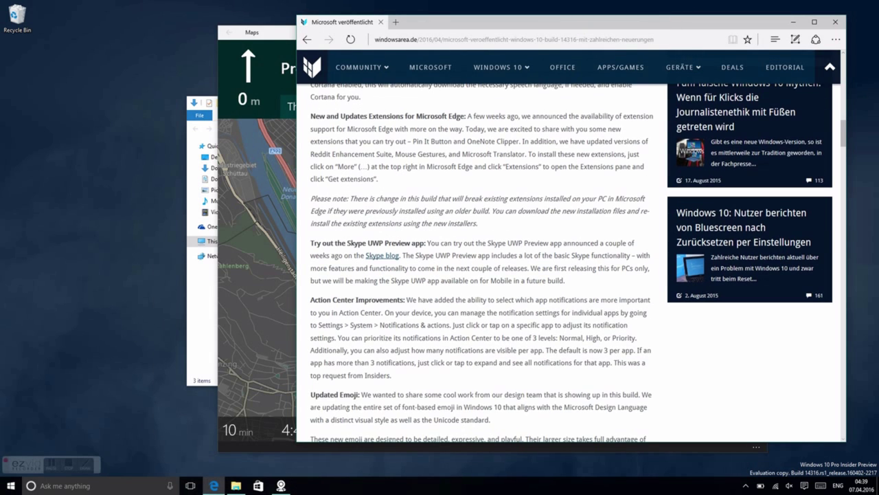
{"action": "scroll", "coordinate": [481, 261], "scroll_direction": "down", "scroll_amount": 4}
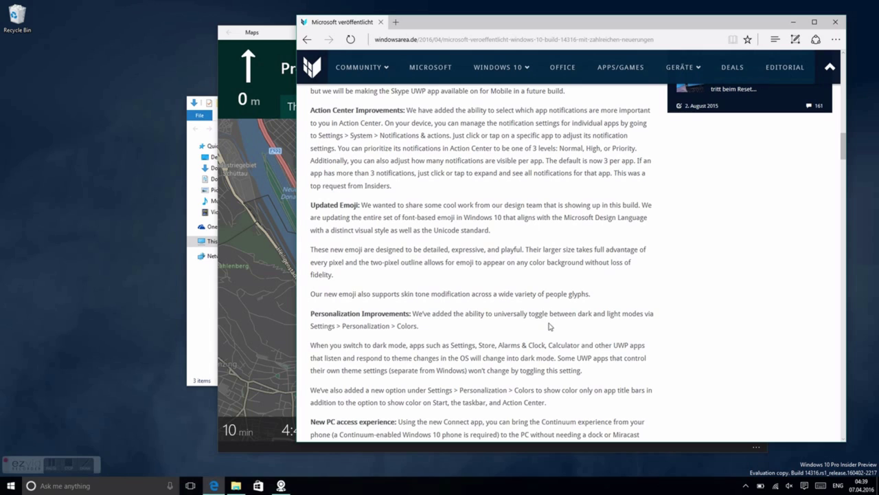
{"action": "left_click", "coordinate": [805, 485]}
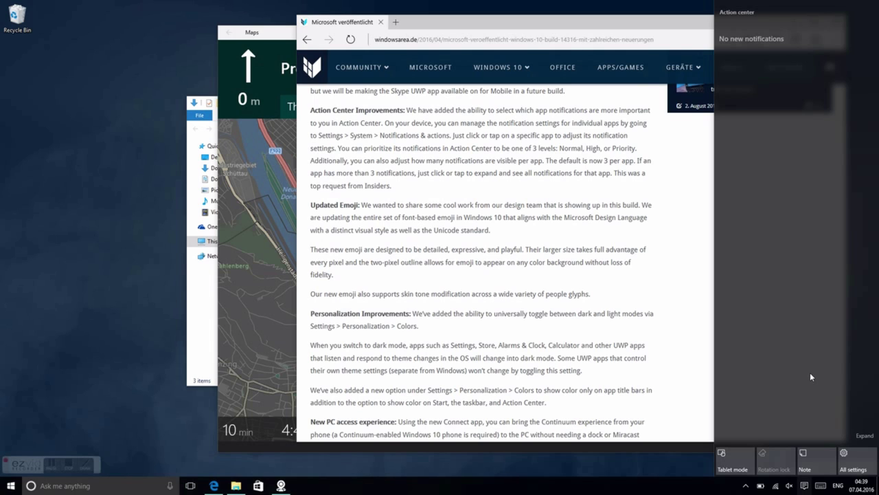
{"action": "left_click", "coordinate": [645, 348]}
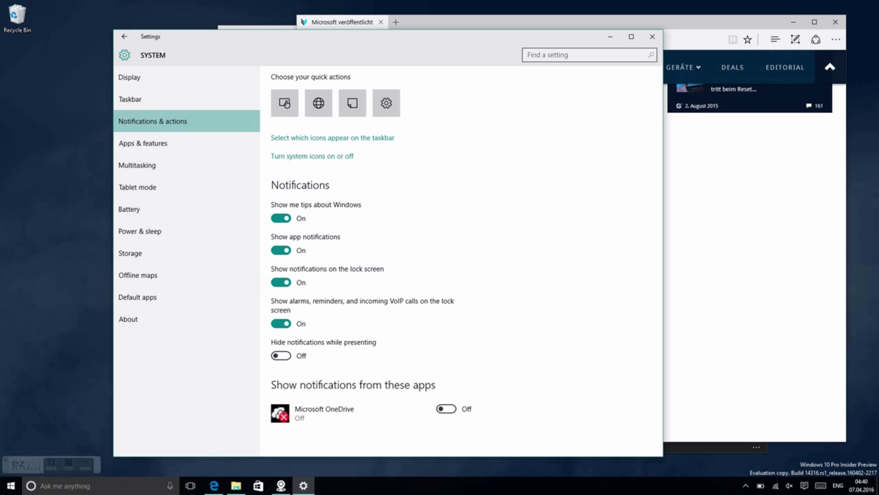
- View Microsoft OneDrive's notification settings, try its notifications switch in the app list, reopen its settings page, and close Settings
{"action": "left_click", "coordinate": [344, 420]}
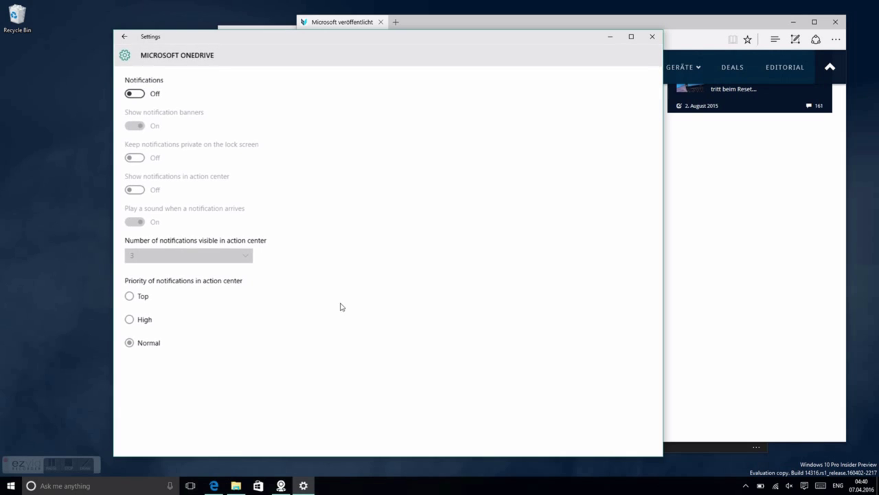
{"action": "left_click", "coordinate": [123, 36]}
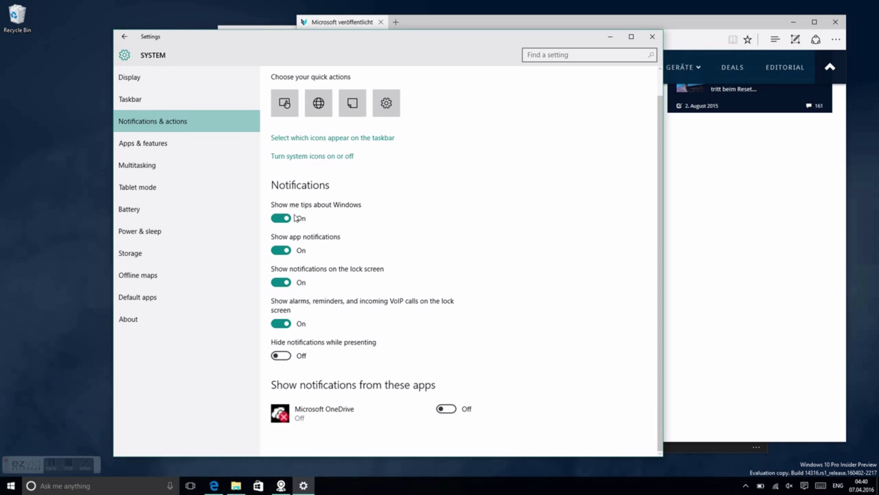
{"action": "left_click", "coordinate": [448, 412]}
{"action": "left_click", "coordinate": [449, 412]}
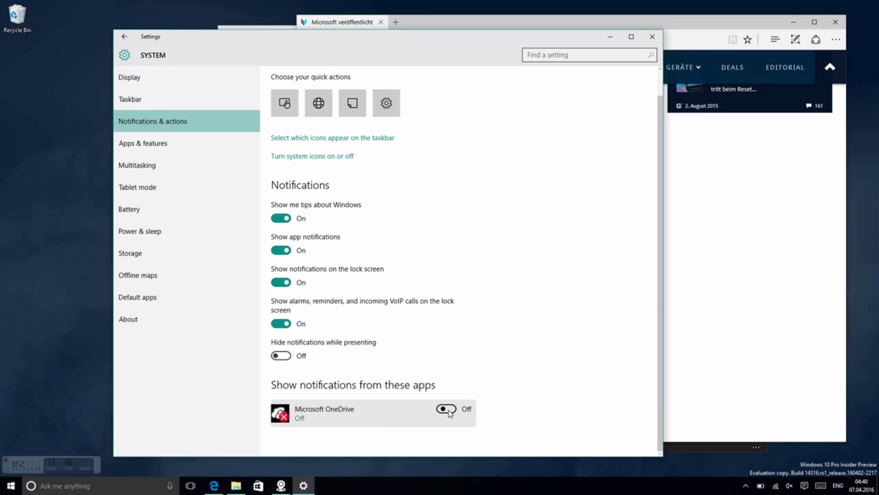
{"action": "left_click", "coordinate": [371, 414]}
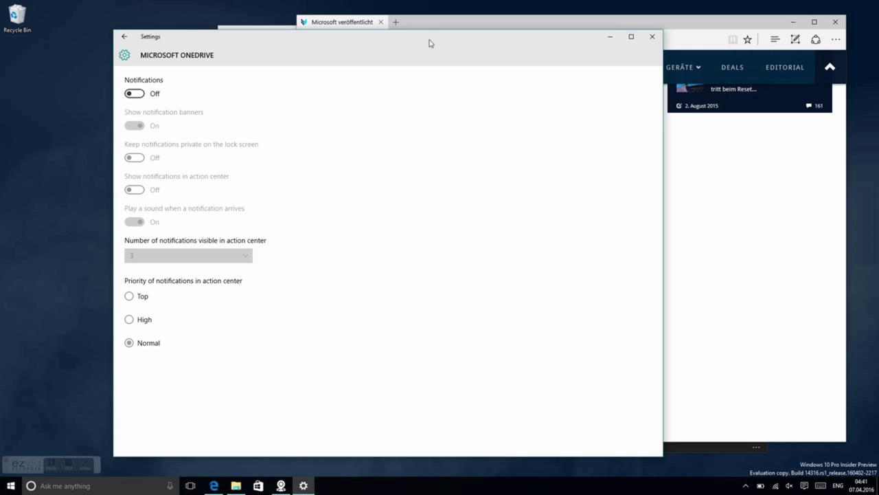
{"action": "left_click", "coordinate": [651, 37]}
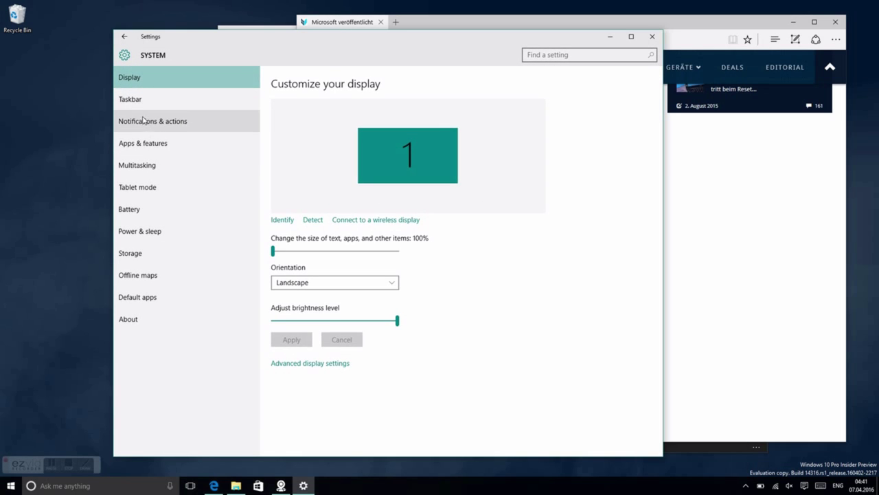
- Open Microsoft OneDrive's settings under System > Notifications & actions and turn its notifications on
{"action": "left_click", "coordinate": [144, 121]}
{"action": "scroll", "coordinate": [328, 410], "scroll_direction": "down", "scroll_amount": 1}
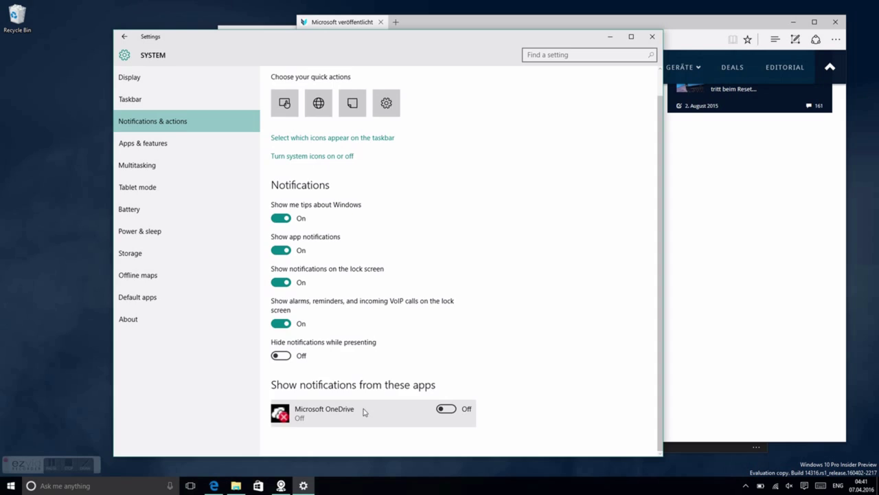
{"action": "left_click", "coordinate": [363, 410]}
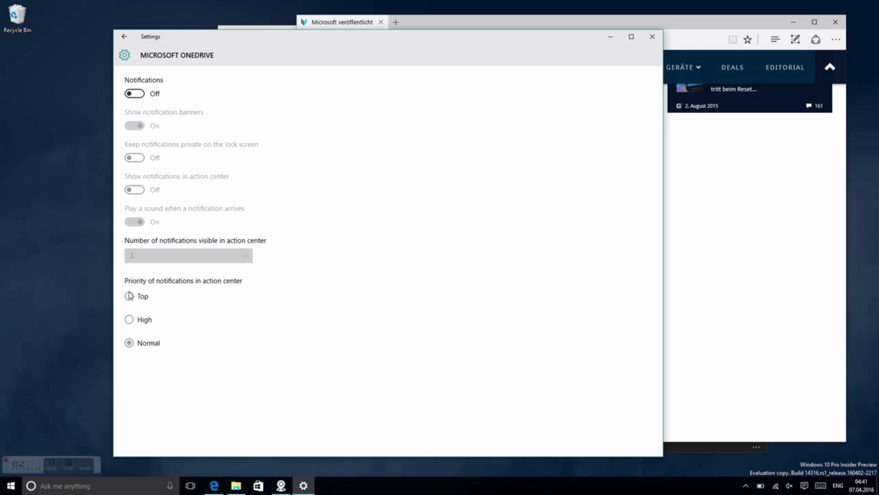
{"action": "left_click", "coordinate": [134, 93]}
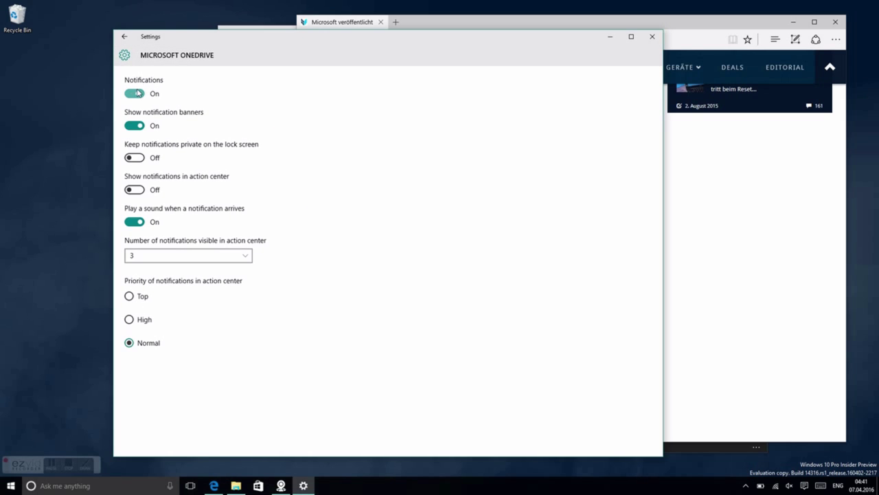
- Try OneDrive's Top action center priority and cancel it, view the visible-notification count options without changing them, and return to Notifications & actions
{"action": "left_click", "coordinate": [129, 296]}
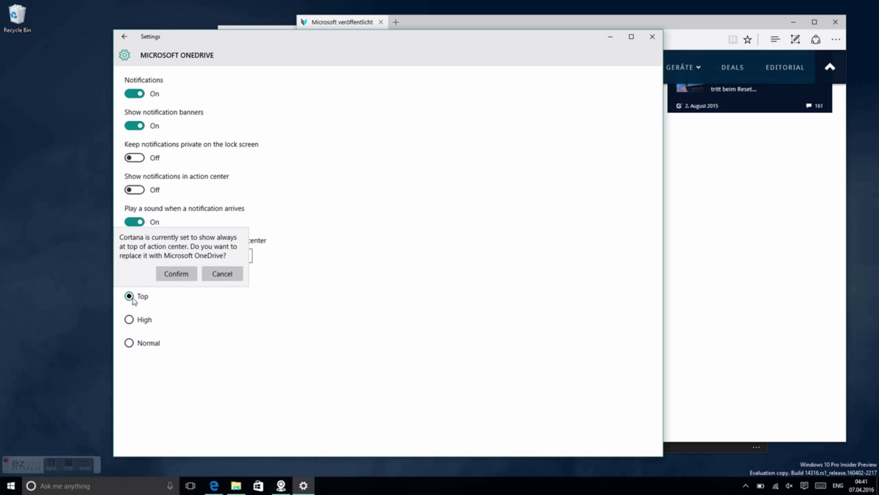
{"action": "left_click", "coordinate": [221, 273]}
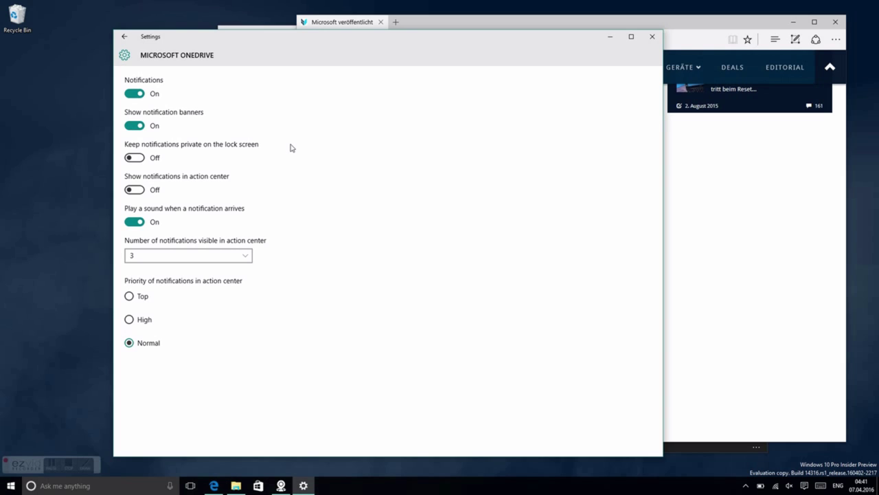
{"action": "left_click", "coordinate": [152, 257]}
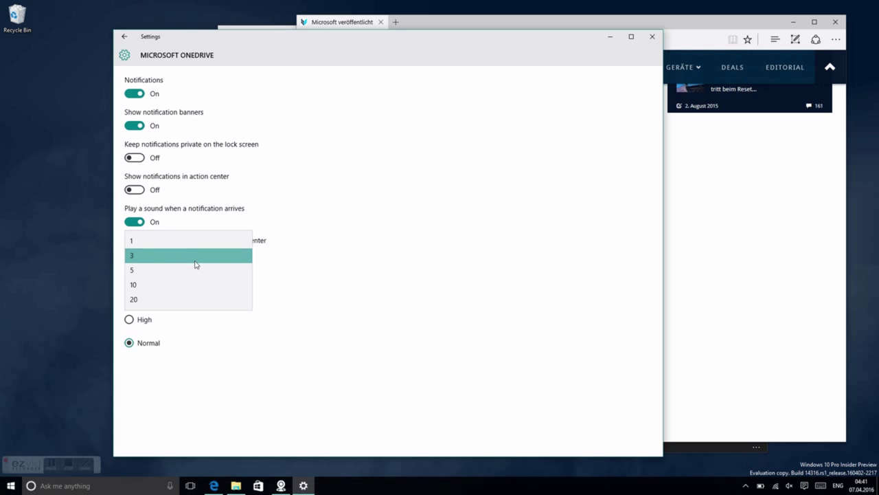
{"action": "left_click", "coordinate": [304, 256]}
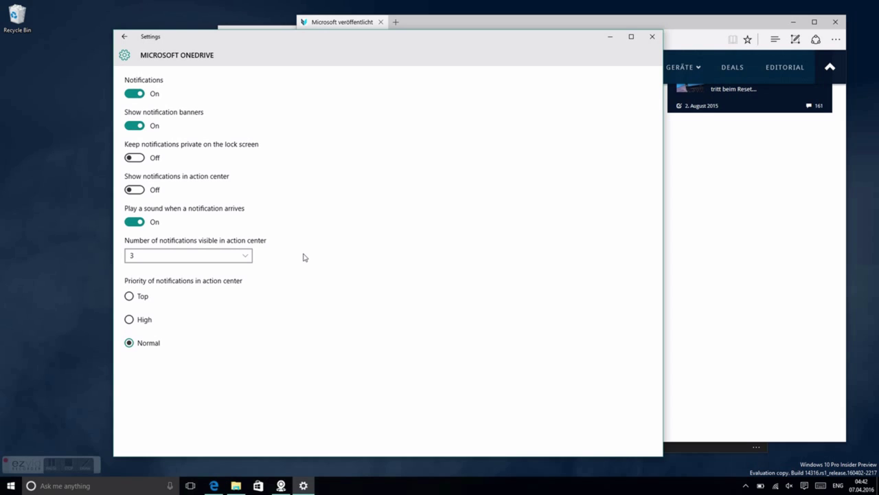
{"action": "left_click", "coordinate": [218, 257]}
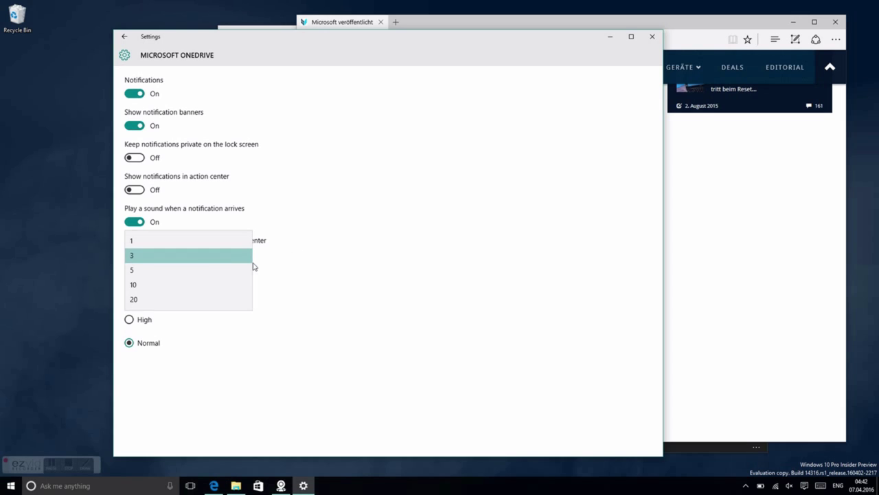
{"action": "left_click", "coordinate": [470, 303]}
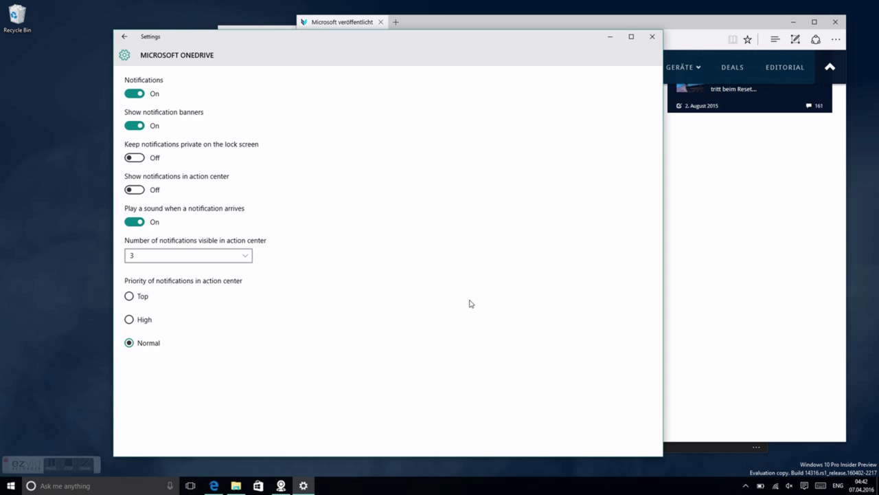
{"action": "left_click", "coordinate": [124, 38]}
{"action": "scroll", "coordinate": [405, 222], "scroll_direction": "down", "scroll_amount": 1}
{"action": "scroll", "coordinate": [405, 222], "scroll_direction": "up", "scroll_amount": 1}
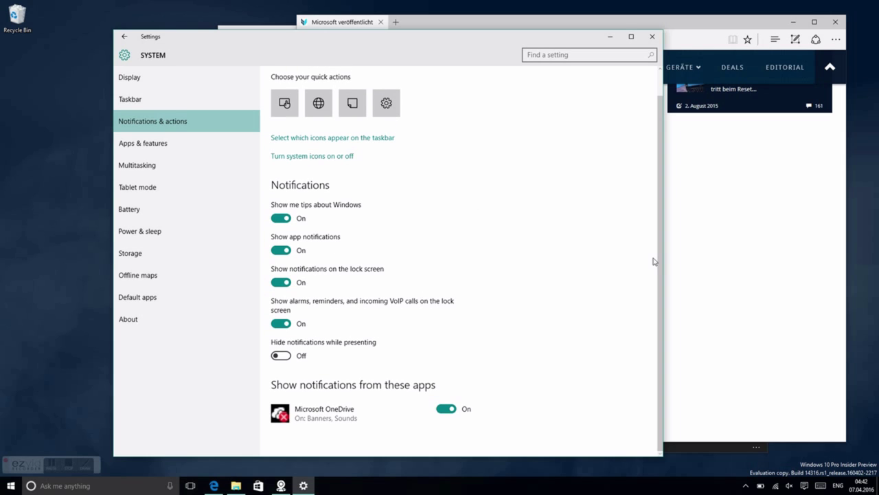
- Switch to the article in Edge and read on to the Personalization Improvements section
{"action": "left_click", "coordinate": [713, 231]}
{"action": "scroll", "coordinate": [713, 231], "scroll_direction": "down", "scroll_amount": 5}
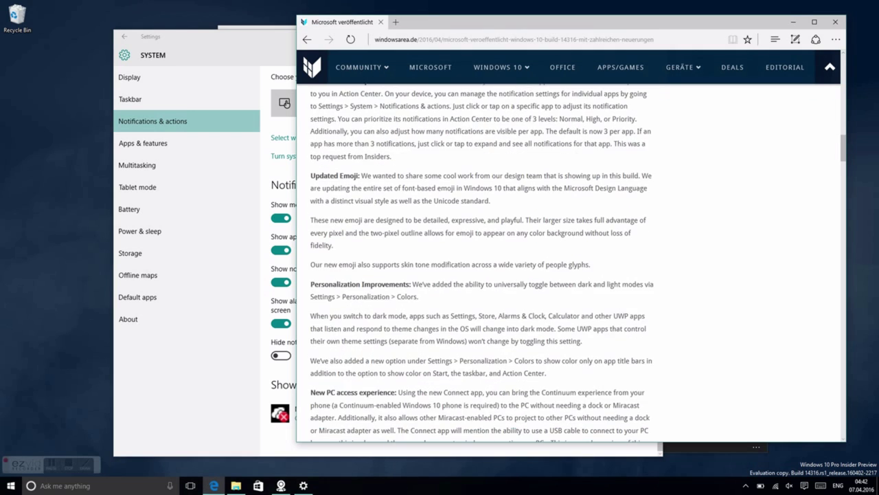
{"action": "scroll", "coordinate": [481, 264], "scroll_direction": "up", "scroll_amount": 1}
{"action": "scroll", "coordinate": [481, 263], "scroll_direction": "down", "scroll_amount": 1}
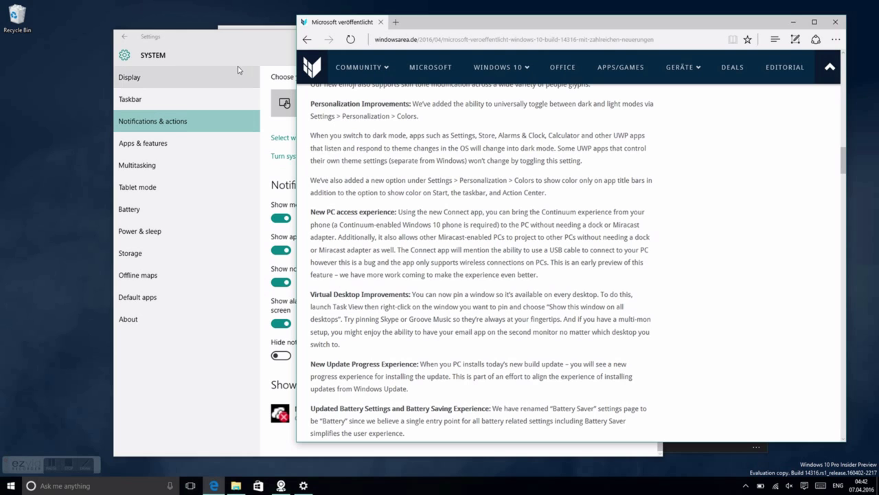
- Move the Settings window aside, open the Colors page in Personalization, and set the mode to Dark
{"action": "left_click", "coordinate": [289, 41]}
{"action": "left_click_drag", "start_coordinate": [288, 42], "coordinate": [185, 26]}
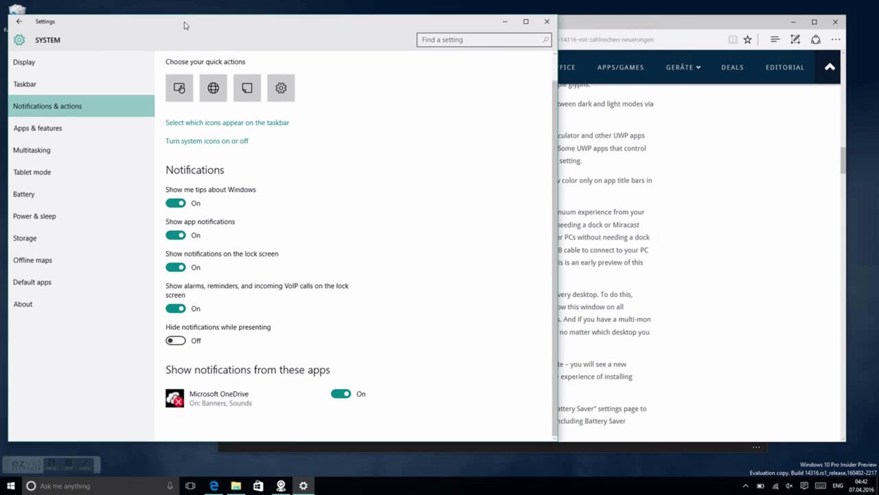
{"action": "left_click", "coordinate": [28, 40]}
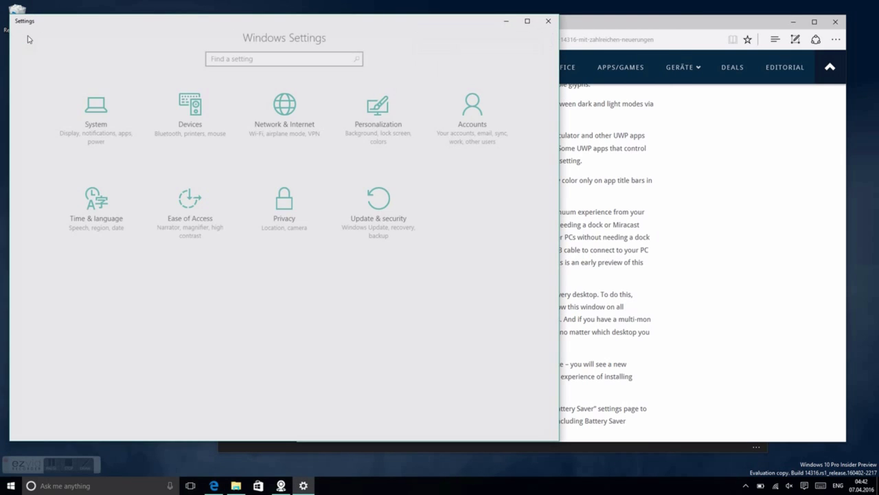
{"action": "left_click", "coordinate": [383, 121]}
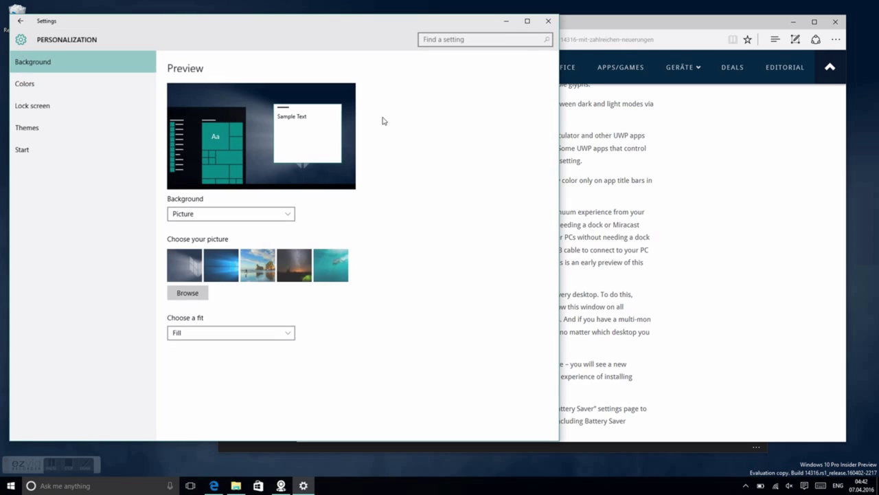
{"action": "left_click", "coordinate": [72, 85]}
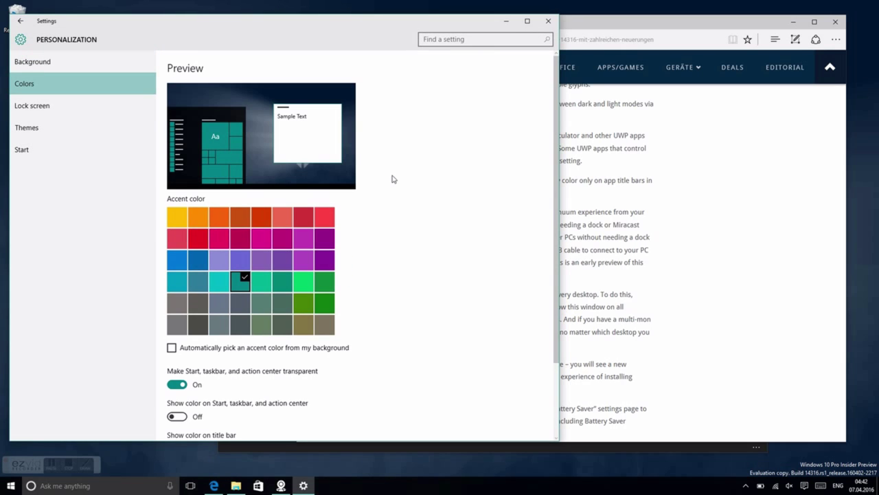
{"action": "scroll", "coordinate": [393, 179], "scroll_direction": "down", "scroll_amount": 3}
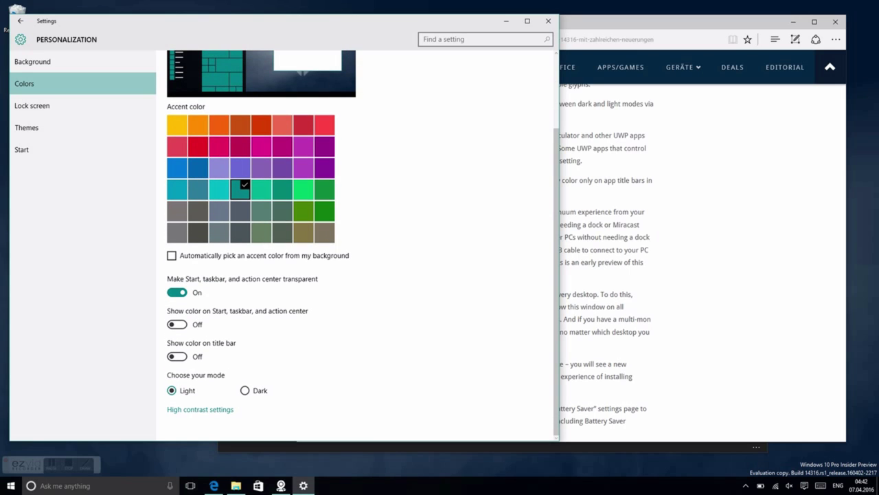
{"action": "left_click", "coordinate": [244, 391]}
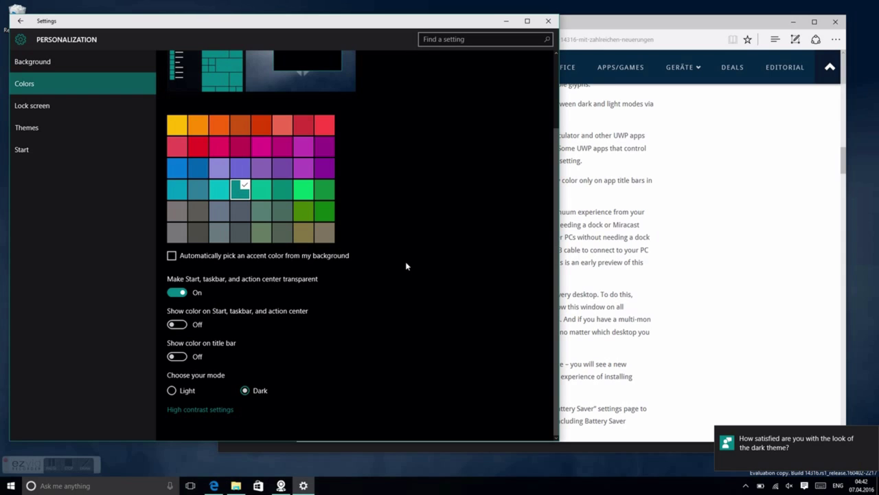
{"action": "scroll", "coordinate": [406, 265], "scroll_direction": "up", "scroll_amount": 1}
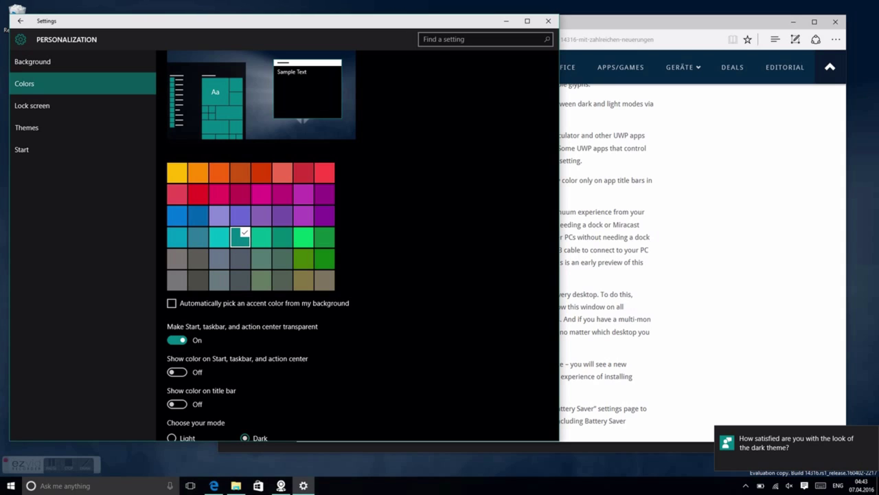
- Open the Store, move its window clear of the Settings options, and browse the home page in dark mode
{"action": "left_click", "coordinate": [258, 486]}
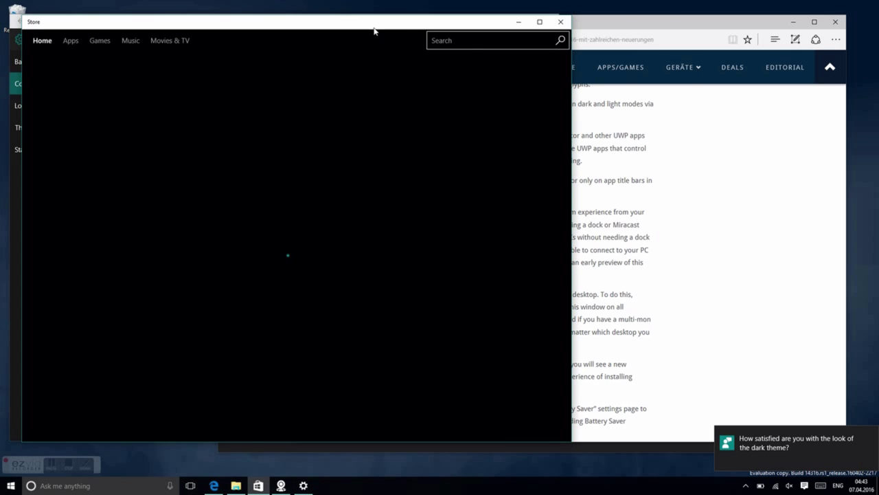
{"action": "left_click_drag", "start_coordinate": [375, 30], "coordinate": [632, 35]}
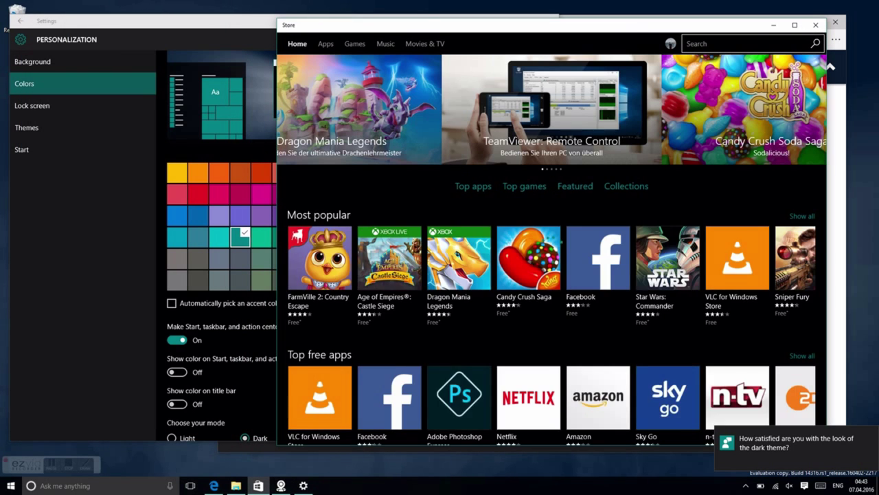
{"action": "scroll", "coordinate": [600, 148], "scroll_direction": "down", "scroll_amount": 2}
{"action": "scroll", "coordinate": [549, 110], "scroll_direction": "up", "scroll_amount": 2}
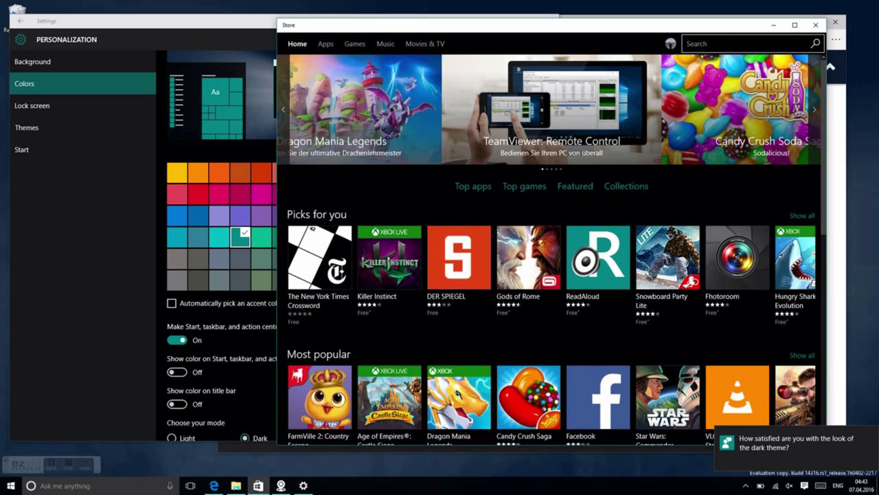
{"action": "scroll", "coordinate": [550, 247], "scroll_direction": "down", "scroll_amount": 3}
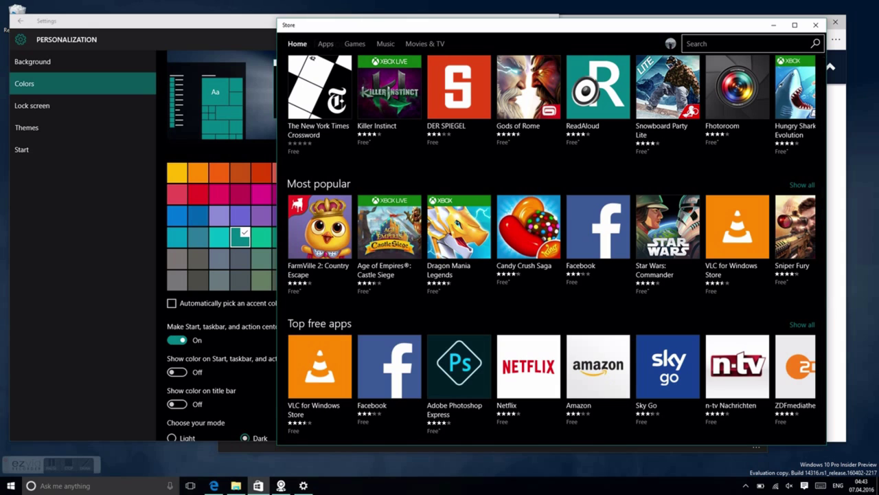
- Return to Settings and turn on "Show color on Start, taskbar, and action center"
{"action": "left_click", "coordinate": [136, 303]}
{"action": "scroll", "coordinate": [337, 309], "scroll_direction": "down", "scroll_amount": 1}
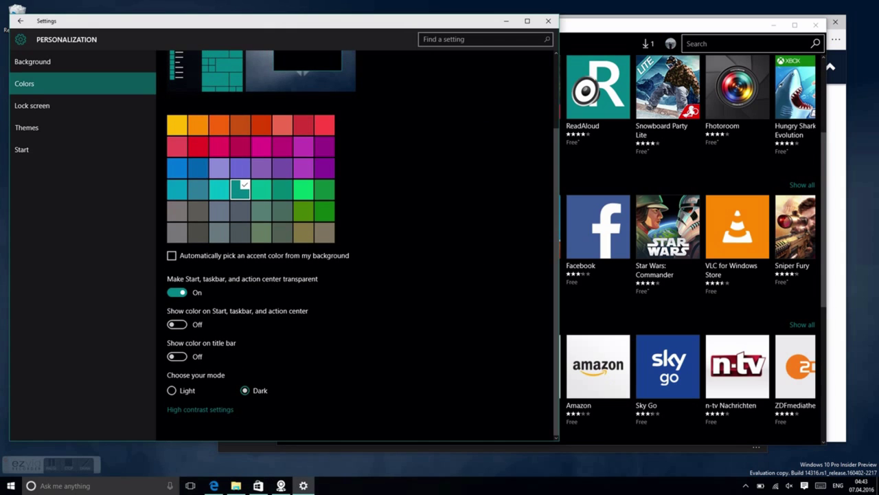
{"action": "left_click", "coordinate": [180, 324]}
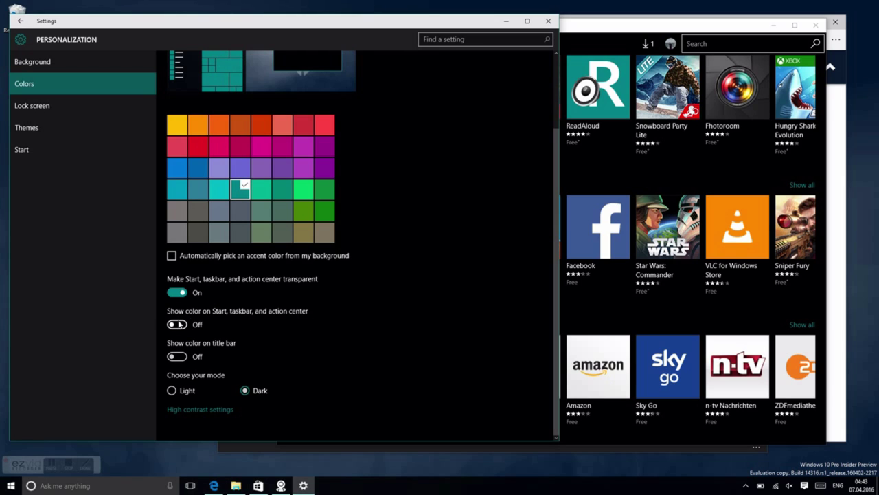
{"action": "scroll", "coordinate": [180, 325], "scroll_direction": "up", "scroll_amount": 2}
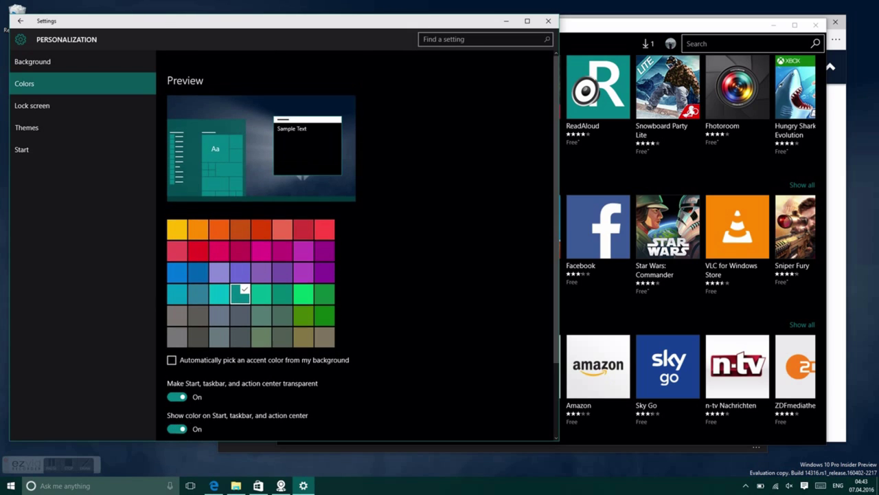
{"action": "scroll", "coordinate": [239, 328], "scroll_direction": "down", "scroll_amount": 1}
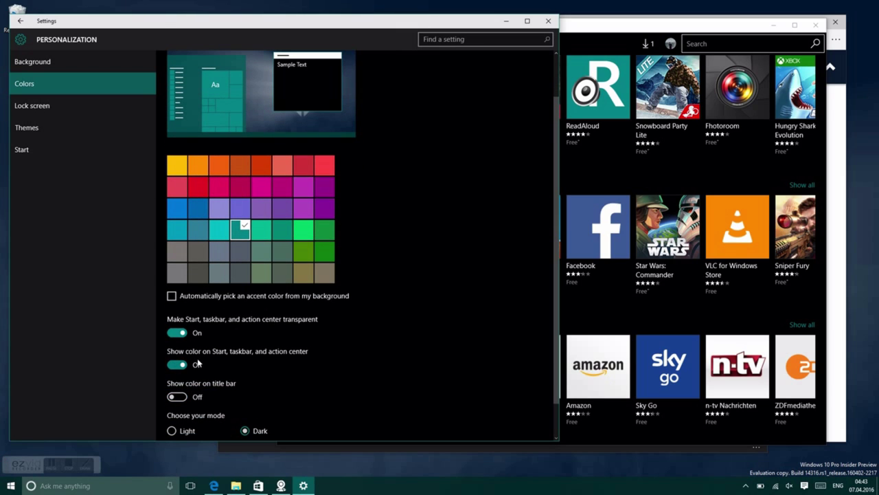
- View the accent color in the action center and the Start menu, and dismiss them
{"action": "left_click", "coordinate": [804, 486]}
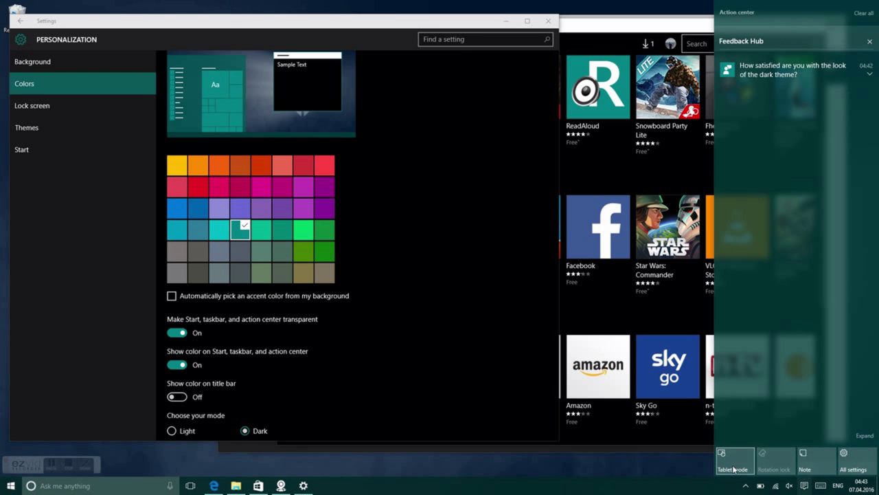
{"action": "key", "text": "super"}
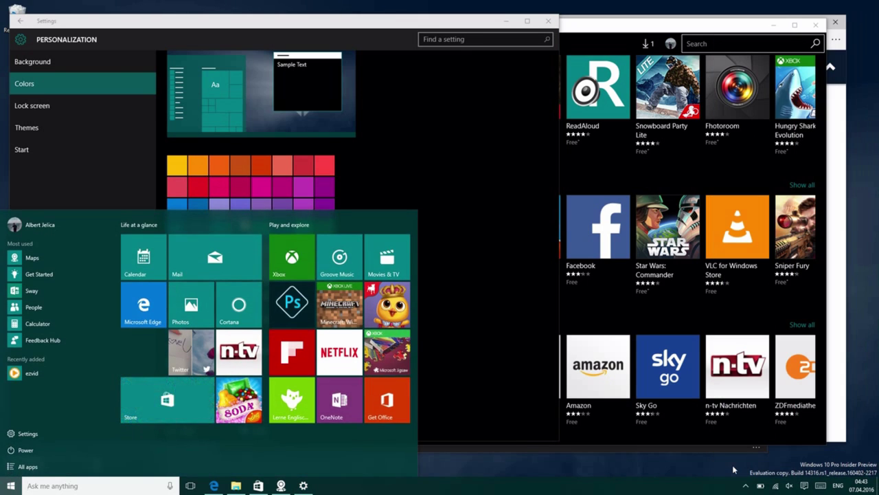
{"action": "left_click", "coordinate": [474, 347]}
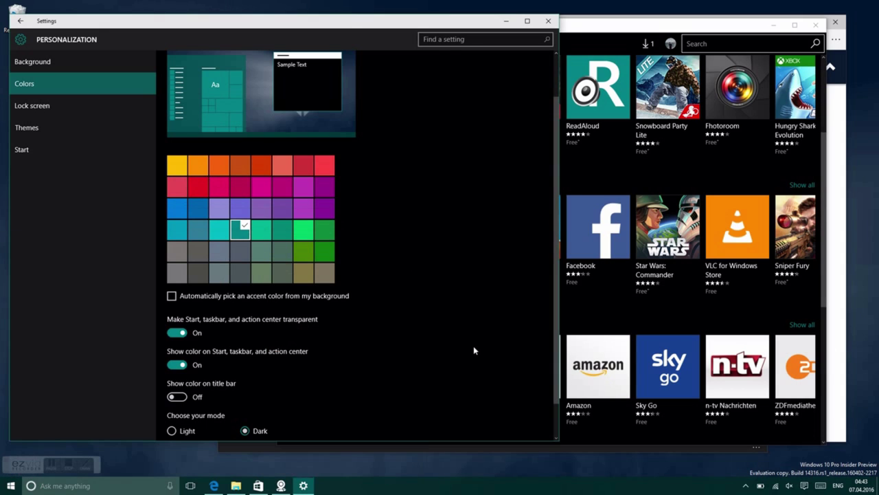
- Switch off "Show color on Start, taskbar, and action center", check the Start menu, and switch the option back on
{"action": "left_click", "coordinate": [177, 363]}
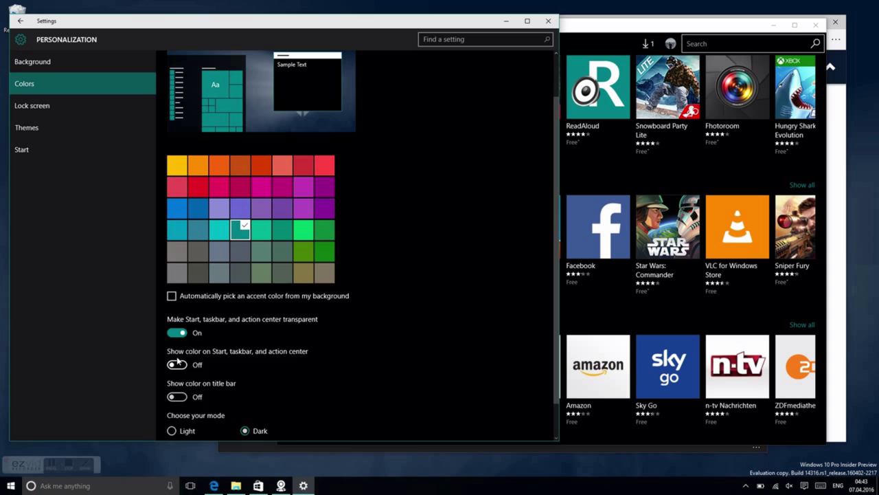
{"action": "key", "text": "super"}
{"action": "key", "text": "super"}
{"action": "left_click", "coordinate": [176, 363]}
- Turn on "Show color on title bar" and look over the color options and the preview
{"action": "left_click", "coordinate": [177, 396]}
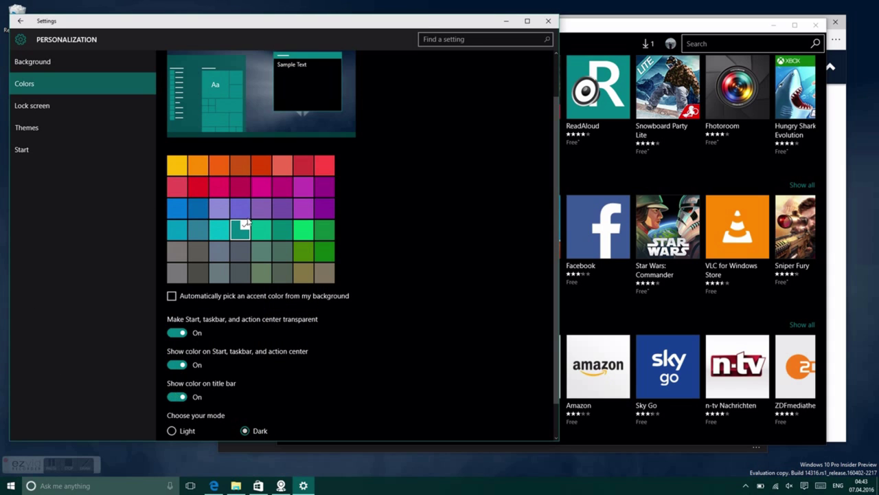
{"action": "scroll", "coordinate": [360, 180], "scroll_direction": "up", "scroll_amount": 2}
{"action": "scroll", "coordinate": [360, 180], "scroll_direction": "down", "scroll_amount": 2}
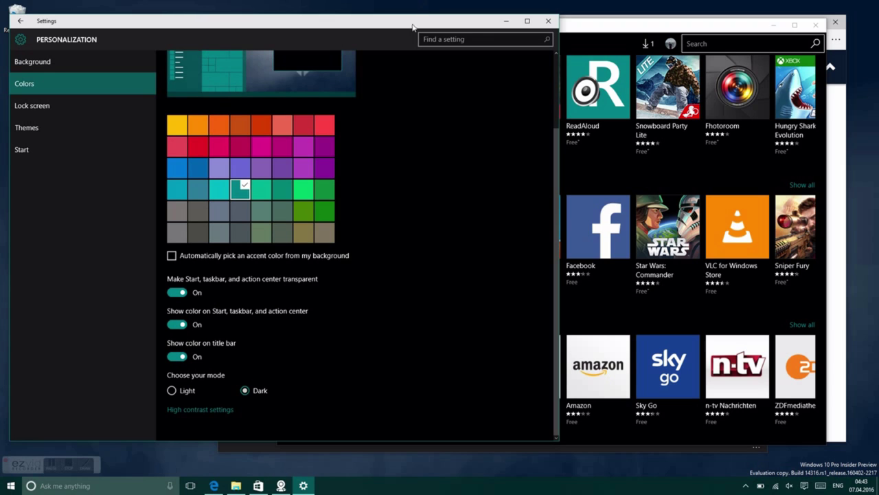
{"action": "scroll", "coordinate": [414, 78], "scroll_direction": "up", "scroll_amount": 2}
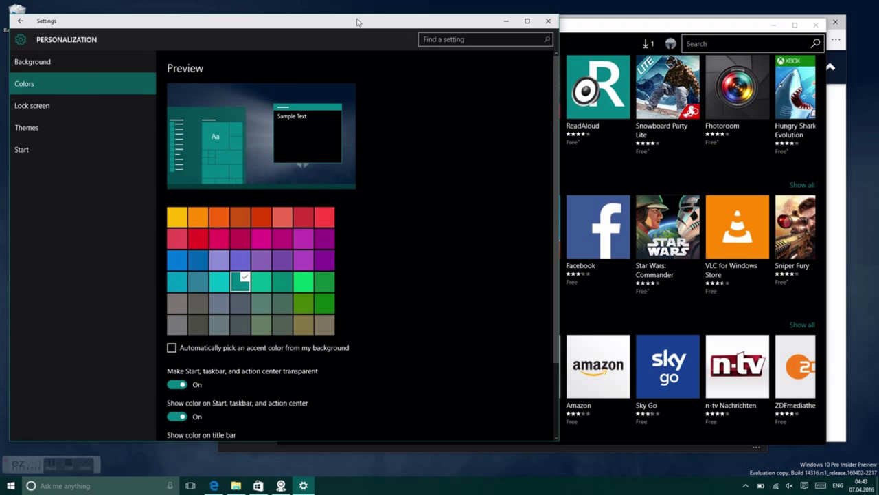
- Move the Settings window toward the middle of the desktop and close the other app running beside it
{"action": "left_click_drag", "start_coordinate": [414, 23], "coordinate": [556, 20]}
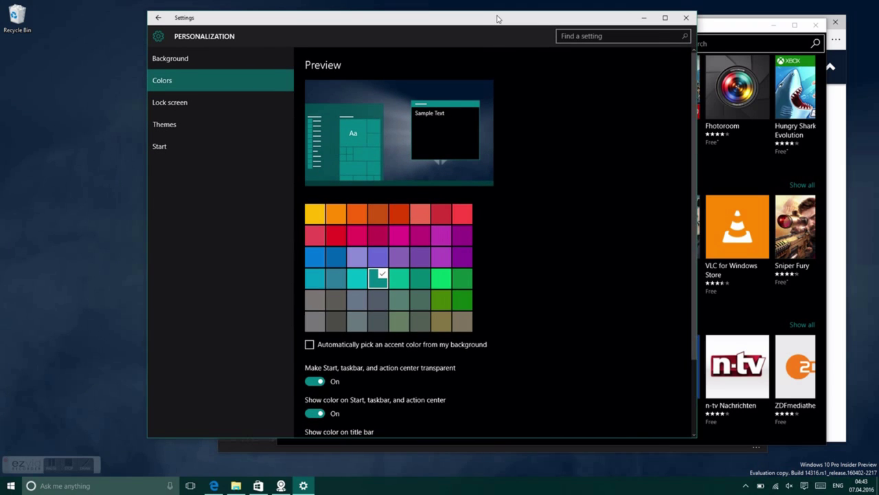
{"action": "right_click", "coordinate": [281, 484]}
{"action": "left_click", "coordinate": [281, 471]}
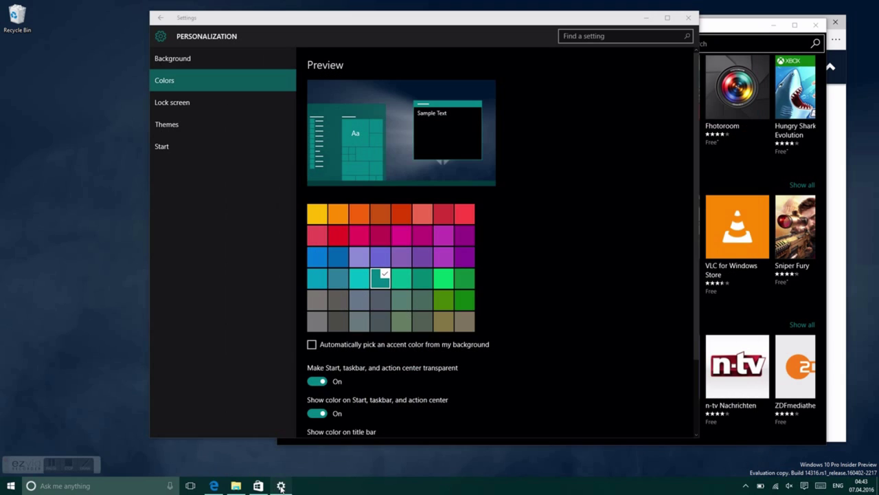
- Open the Xbox app, line its window up with Settings to compare the title bars, and close the app
{"action": "key", "text": "super"}
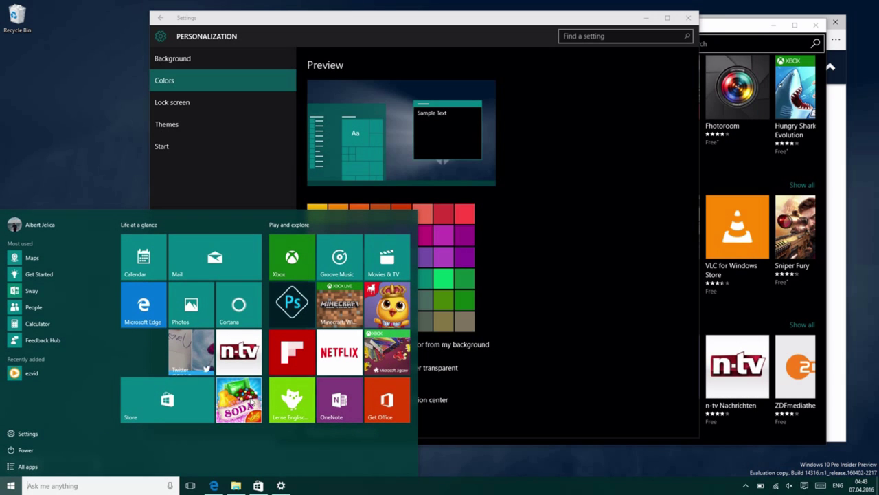
{"action": "left_click", "coordinate": [291, 261]}
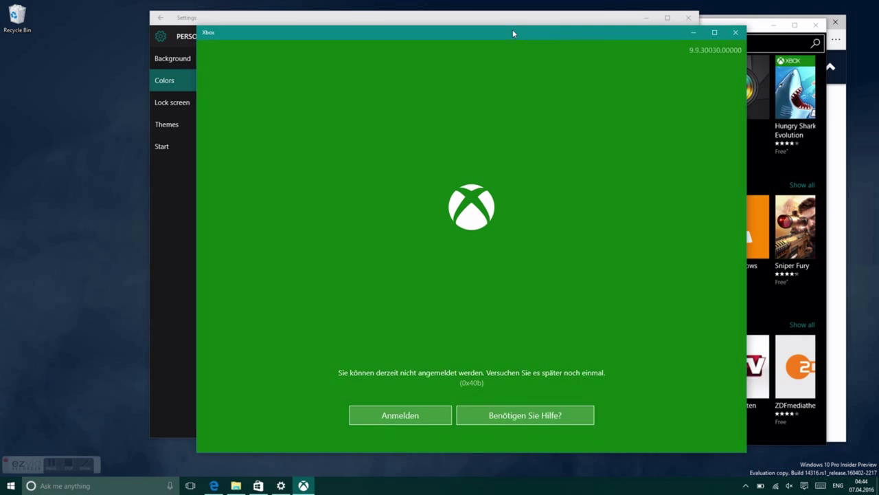
{"action": "left_click_drag", "start_coordinate": [512, 33], "coordinate": [463, 30]}
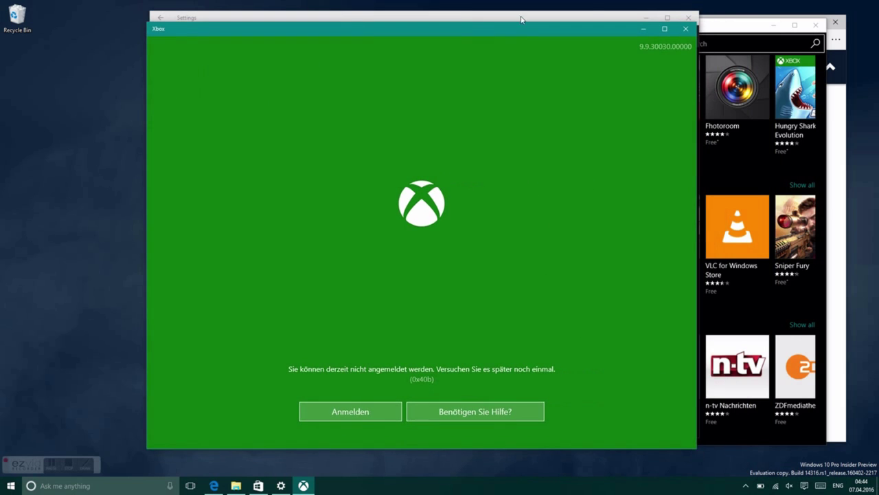
{"action": "left_click", "coordinate": [686, 28]}
- Close Settings, reopen it on the Colors page in Personalization, and bring the Store window forward to view its title bar
{"action": "left_click", "coordinate": [696, 18]}
{"action": "left_click", "coordinate": [11, 486]}
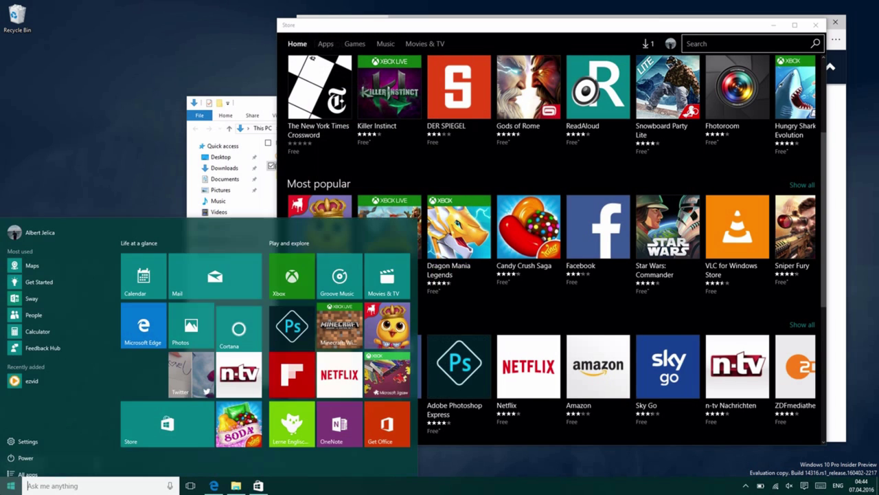
{"action": "left_click", "coordinate": [25, 429]}
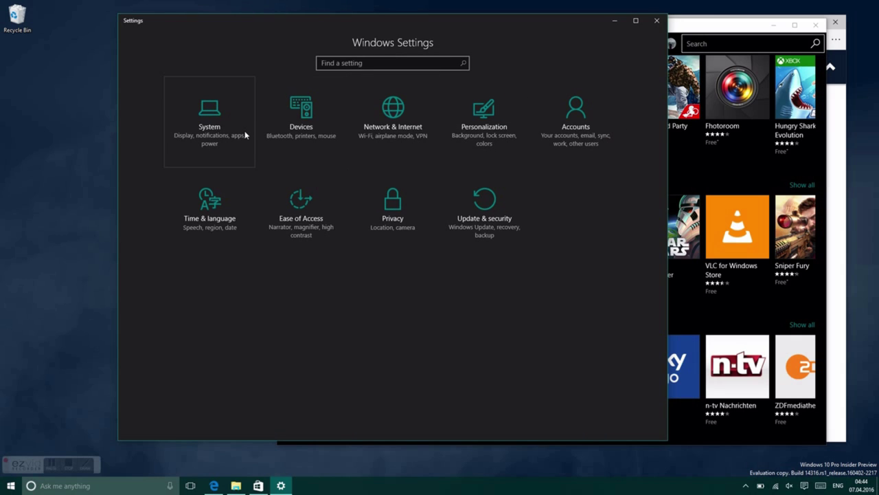
{"action": "left_click", "coordinate": [465, 130]}
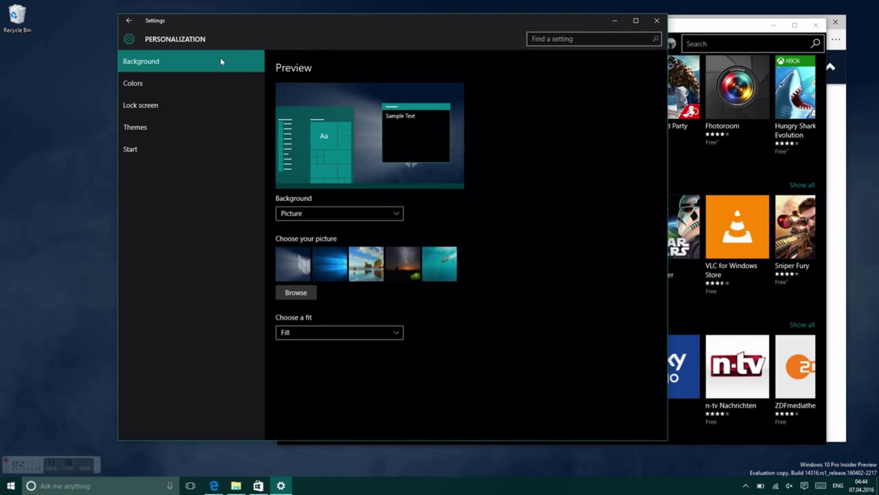
{"action": "left_click", "coordinate": [153, 86]}
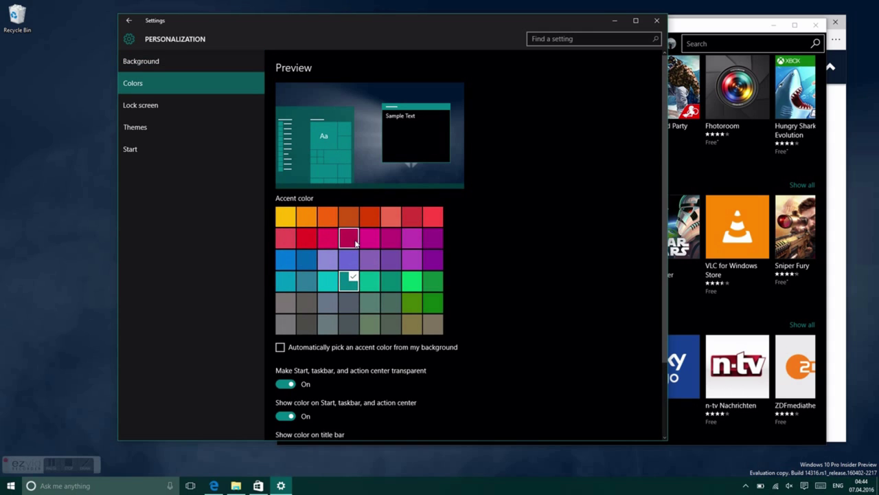
{"action": "scroll", "coordinate": [353, 277], "scroll_direction": "down", "scroll_amount": 3}
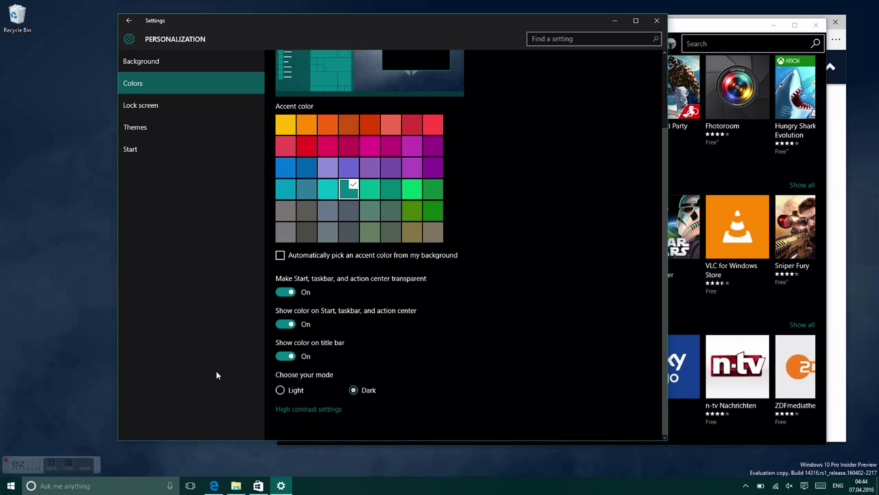
{"action": "left_click", "coordinate": [715, 28]}
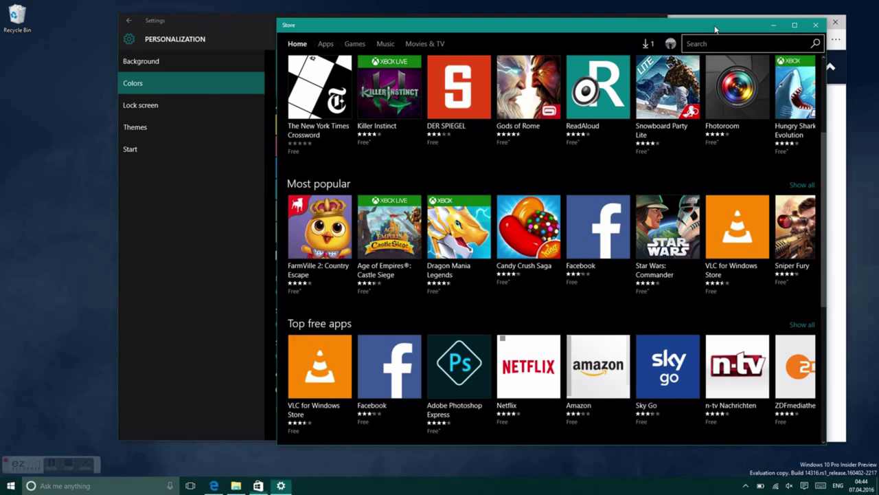
- Switch to Edge and read the article's sections from the personalization improvements to the updated battery settings
{"action": "left_click", "coordinate": [214, 485]}
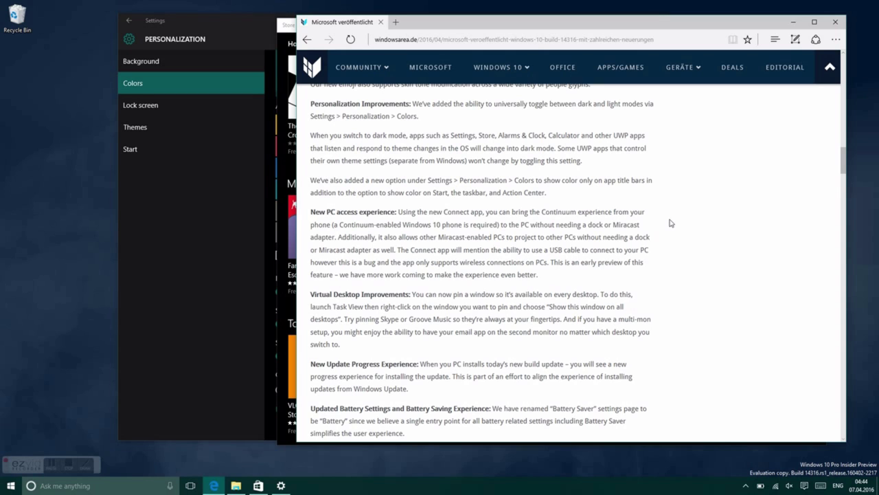
{"action": "scroll", "coordinate": [671, 223], "scroll_direction": "down", "scroll_amount": 1}
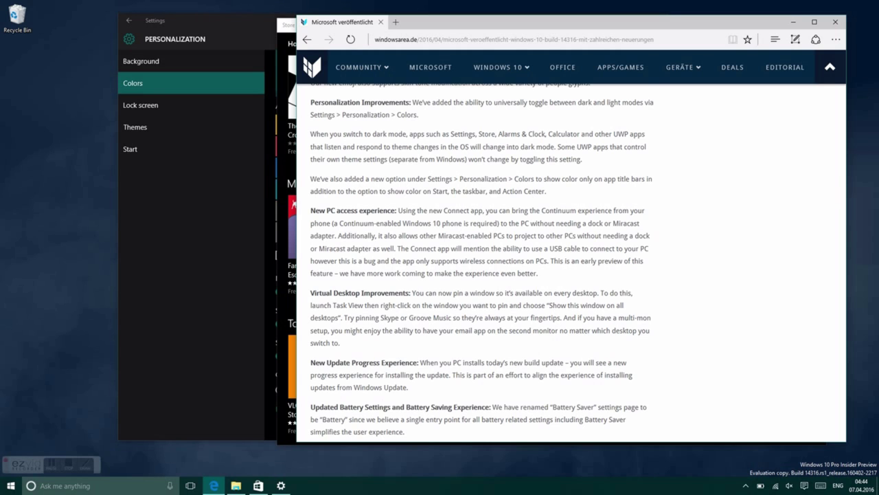
{"action": "scroll", "coordinate": [481, 261], "scroll_direction": "down", "scroll_amount": 3}
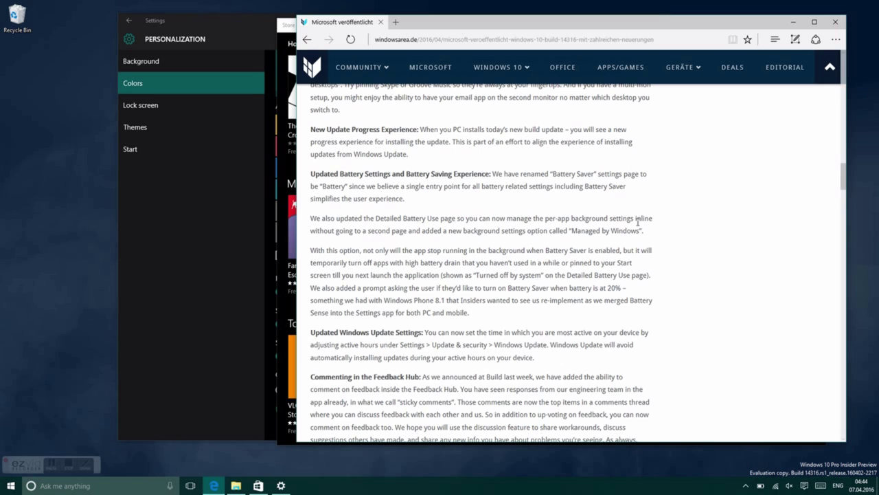
{"action": "scroll", "coordinate": [526, 205], "scroll_direction": "up", "scroll_amount": 1}
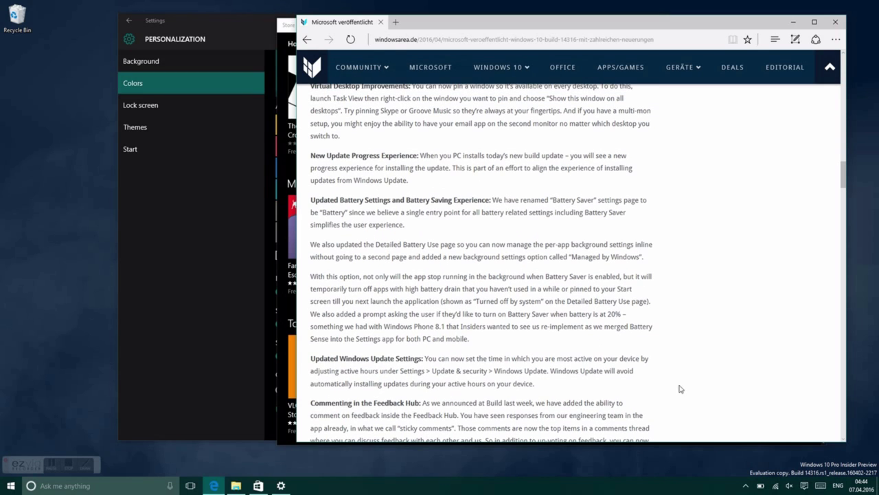
- Open the system power settings from the battery status and view the Battery page
{"action": "right_click", "coordinate": [764, 490]}
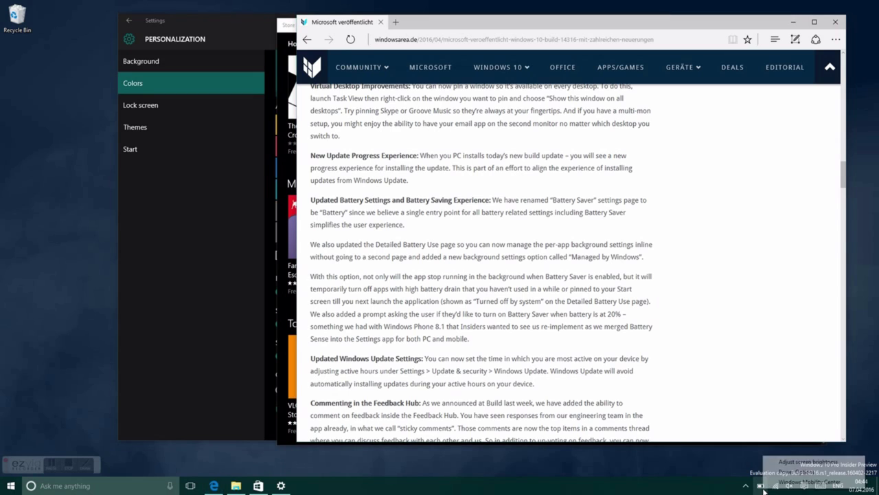
{"action": "left_click", "coordinate": [761, 488]}
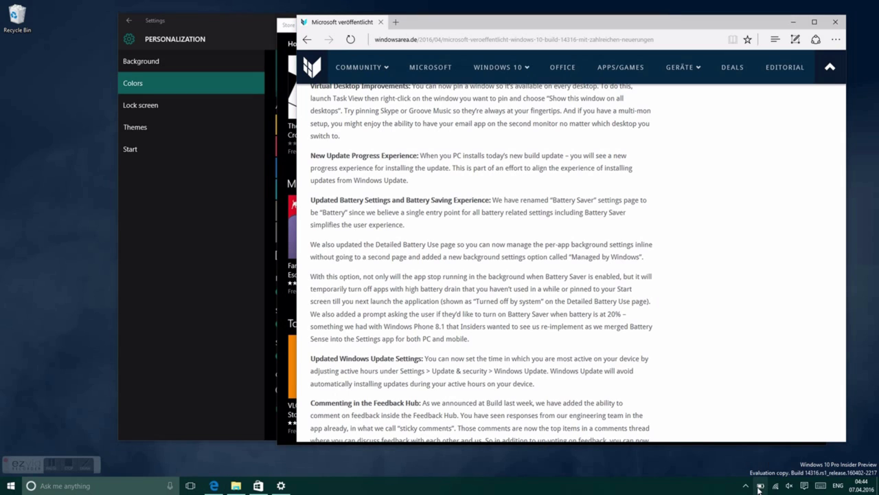
{"action": "left_click", "coordinate": [761, 488]}
{"action": "left_click", "coordinate": [745, 436]}
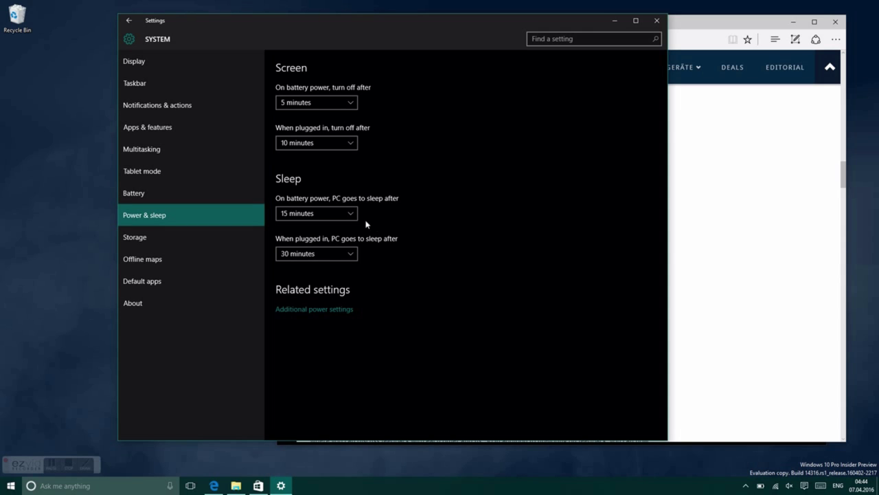
{"action": "left_click", "coordinate": [202, 185]}
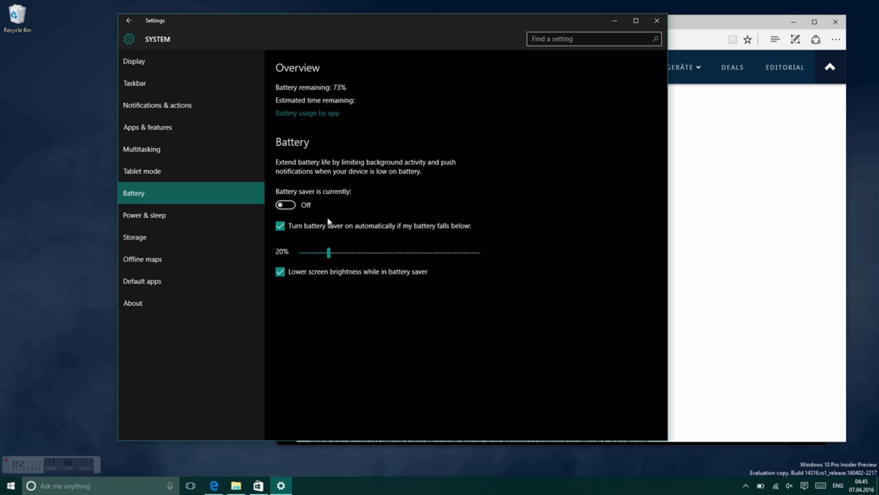
- View the additional power plans through Additional power settings in Power & sleep, close Power Options, and return to the Battery page
{"action": "left_click", "coordinate": [192, 209]}
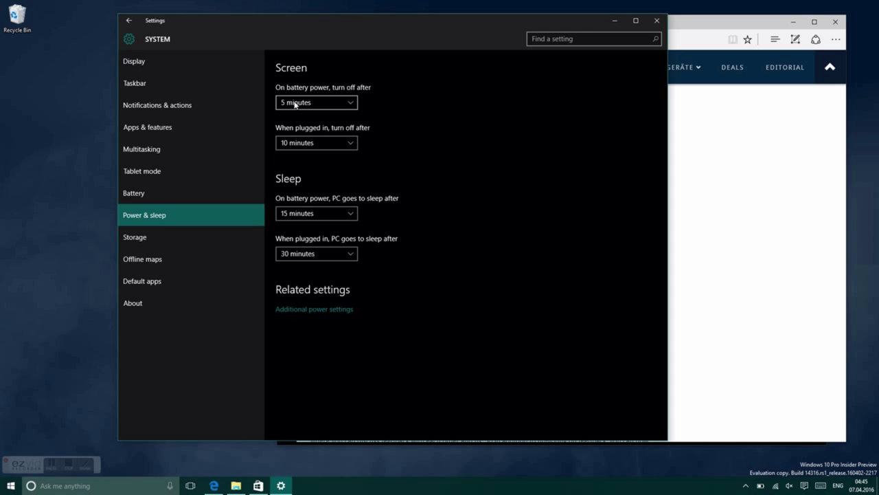
{"action": "left_click", "coordinate": [310, 311]}
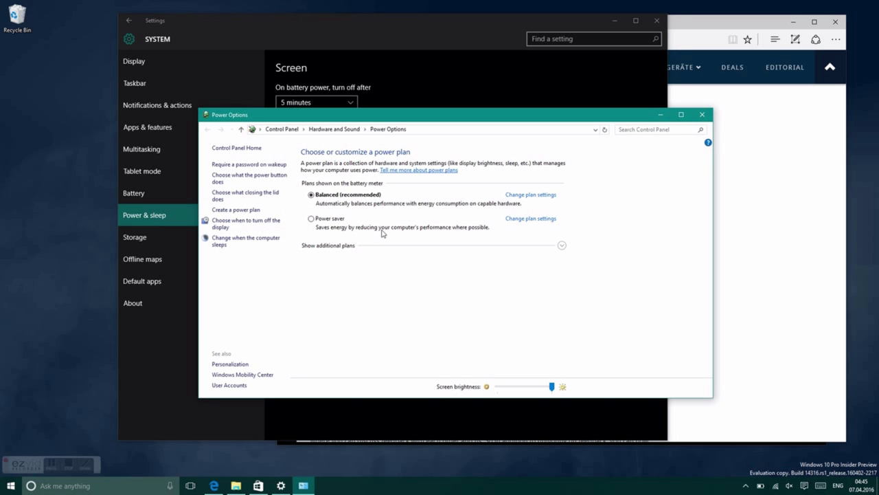
{"action": "left_click", "coordinate": [328, 246]}
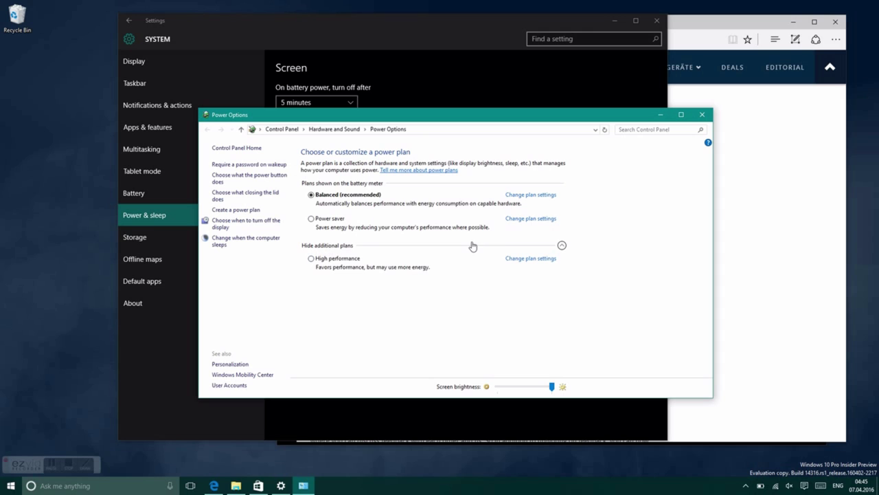
{"action": "left_click", "coordinate": [702, 115]}
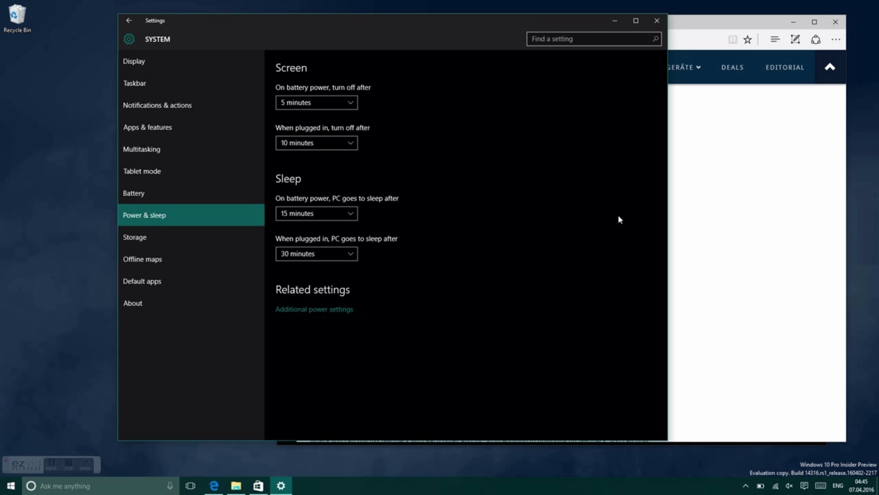
{"action": "left_click", "coordinate": [172, 190]}
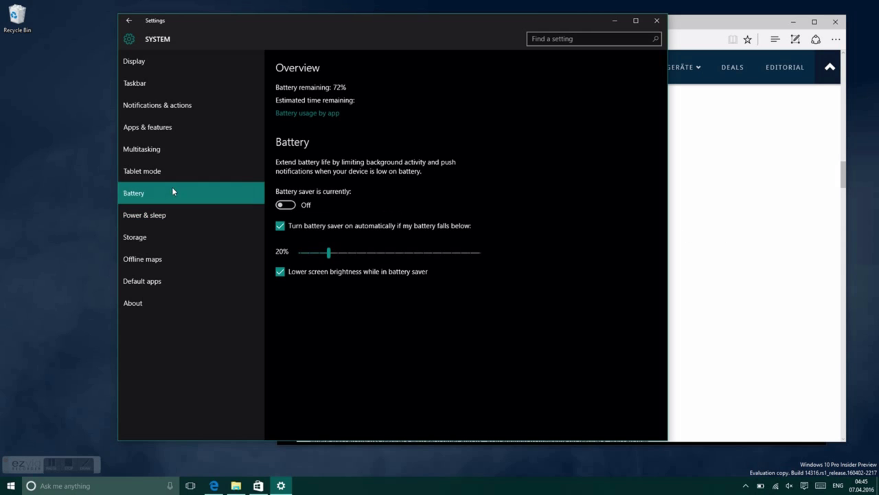
- Return to the article in Edge and read the Windows Update, Feedback Hub and Messaging Everywhere sections
{"action": "left_click", "coordinate": [745, 214]}
{"action": "scroll", "coordinate": [635, 298], "scroll_direction": "down", "scroll_amount": 3}
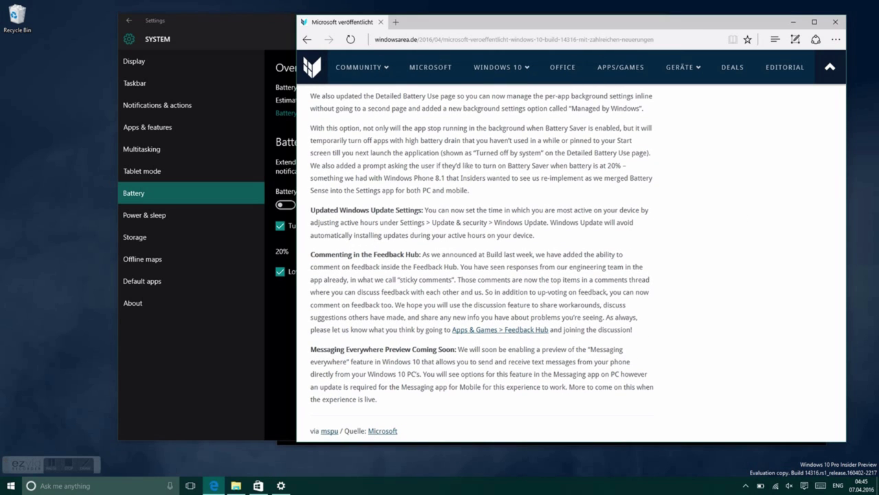
{"action": "scroll", "coordinate": [481, 264], "scroll_direction": "down", "scroll_amount": 1}
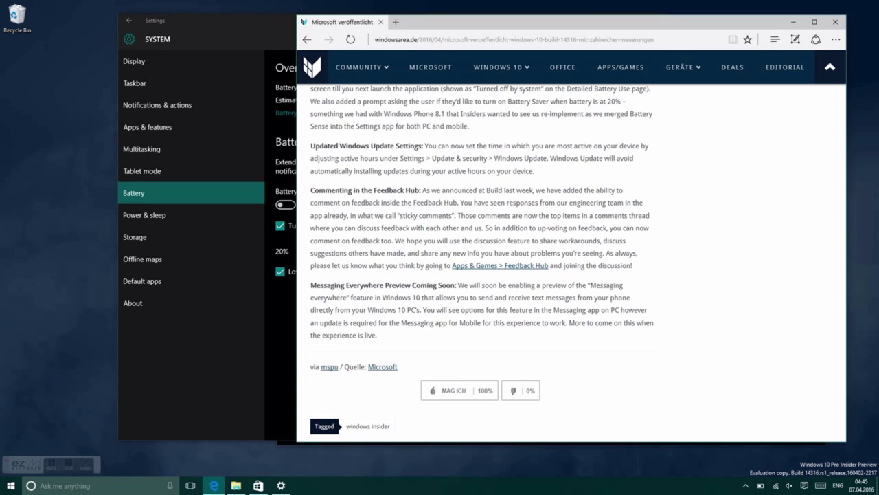
{"action": "scroll", "coordinate": [481, 265], "scroll_direction": "up", "scroll_amount": 2}
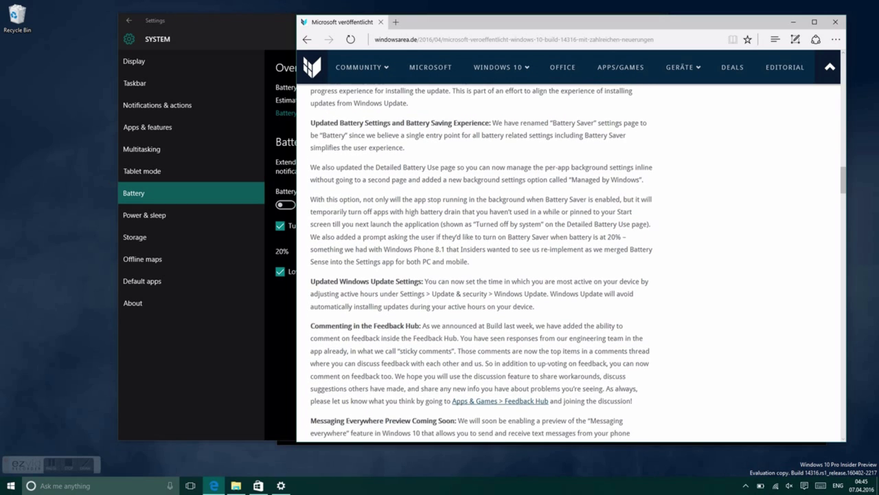
{"action": "scroll", "coordinate": [481, 264], "scroll_direction": "down", "scroll_amount": 1}
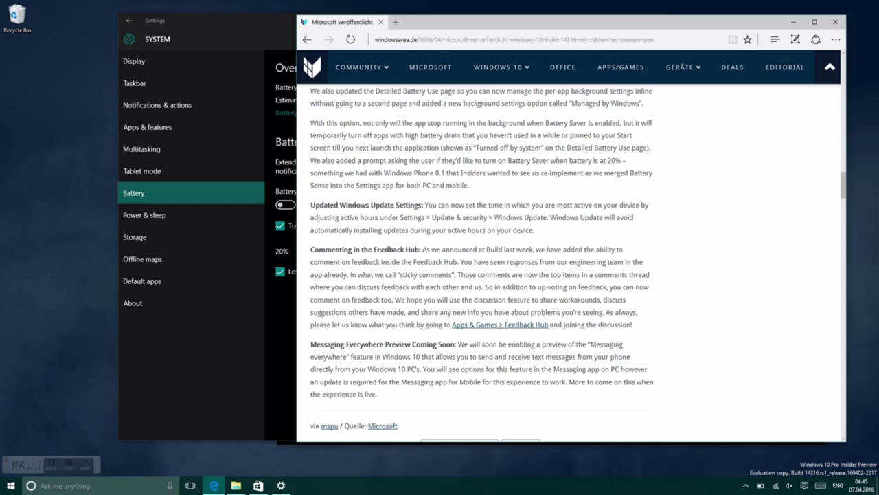
- Find the Connect app in the full list of installed apps and launch it
{"action": "key", "text": "super"}
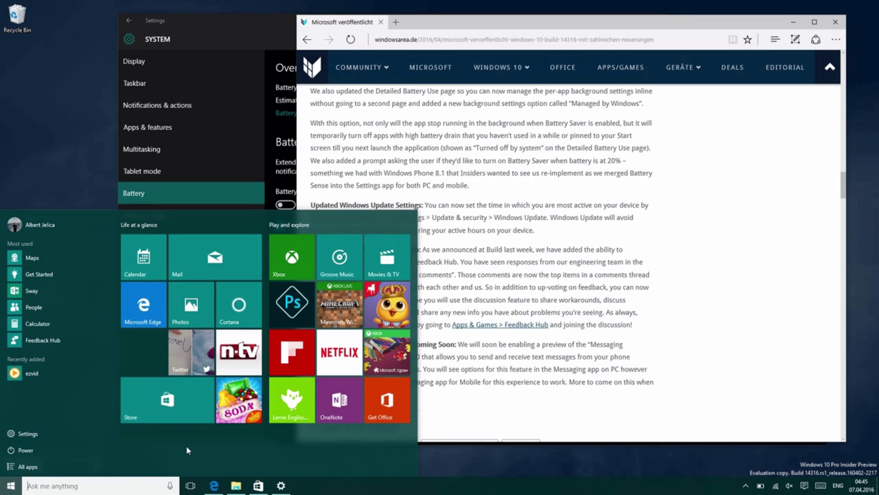
{"action": "left_click", "coordinate": [28, 466]}
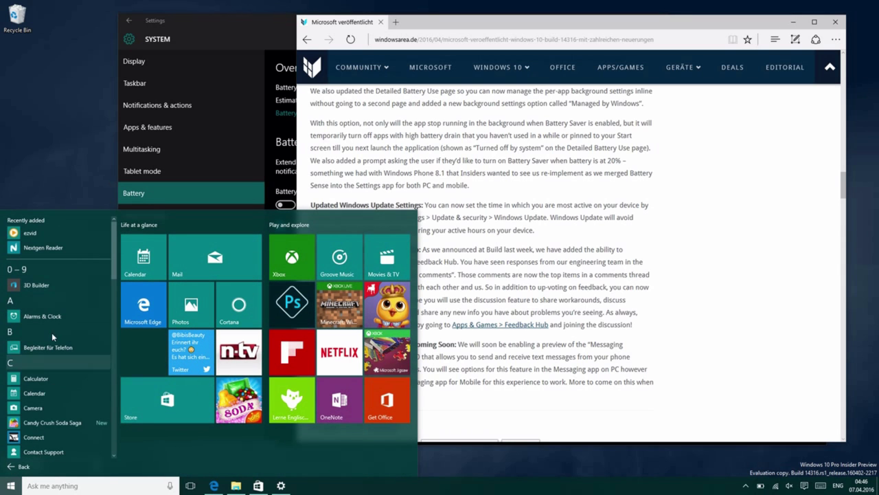
{"action": "scroll", "coordinate": [51, 330], "scroll_direction": "down", "scroll_amount": 2}
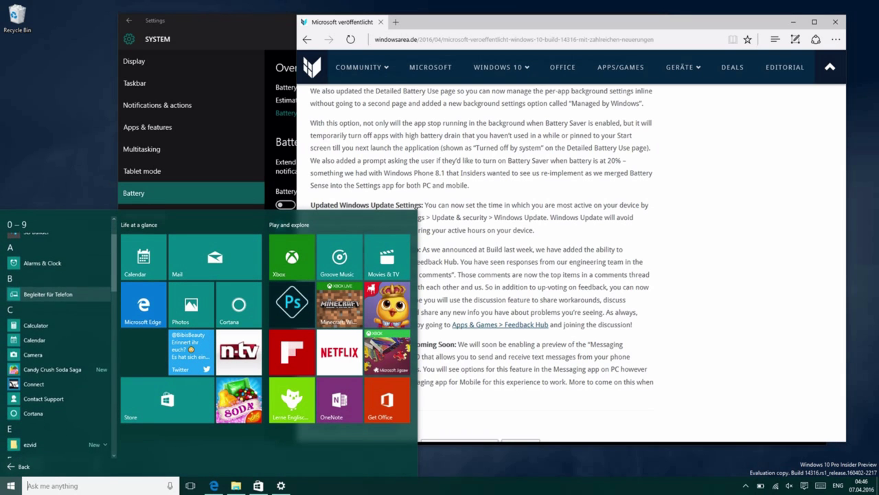
{"action": "scroll", "coordinate": [59, 337], "scroll_direction": "down", "scroll_amount": 1}
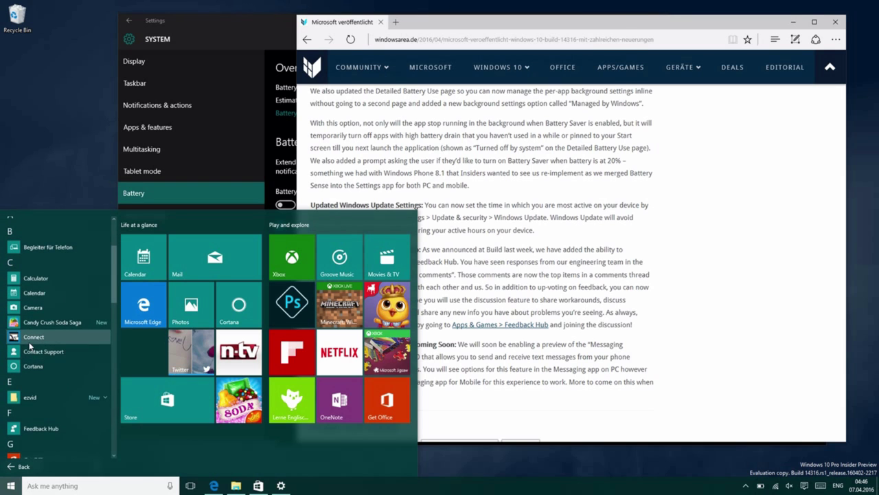
{"action": "left_click", "coordinate": [41, 338]}
- Look through the full list of installed apps down to the Windows system folders and launch Test Taker
{"action": "left_click", "coordinate": [10, 486]}
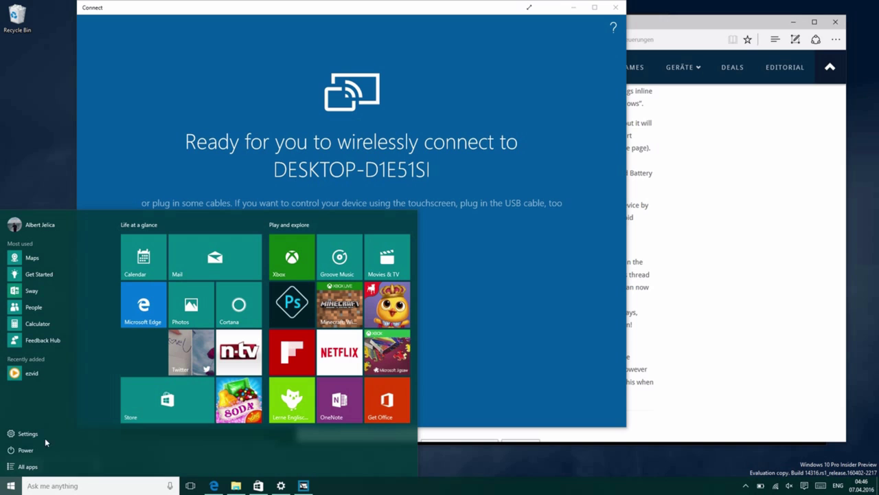
{"action": "left_click", "coordinate": [28, 467]}
{"action": "scroll", "coordinate": [59, 343], "scroll_direction": "down", "scroll_amount": 4}
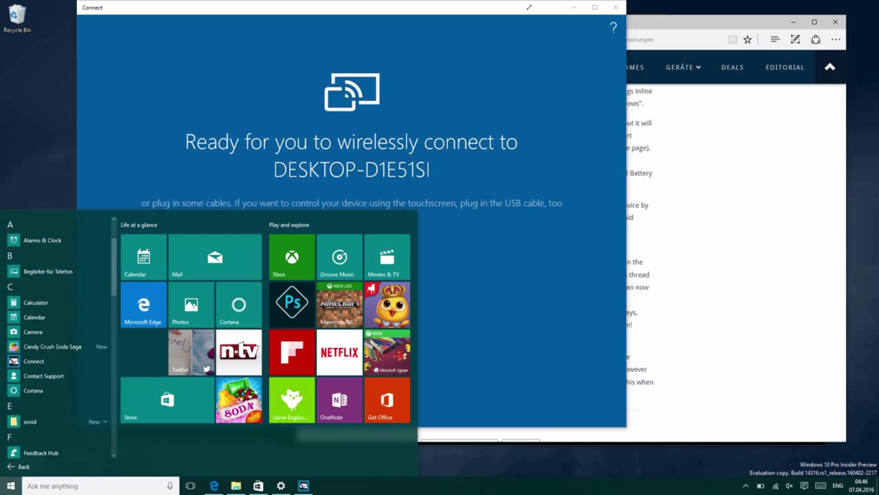
{"action": "scroll", "coordinate": [59, 343], "scroll_direction": "down", "scroll_amount": 4}
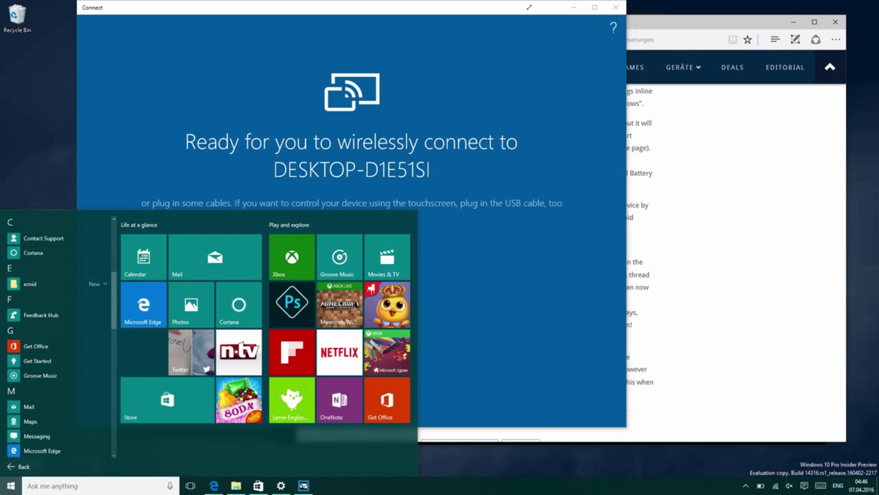
{"action": "scroll", "coordinate": [59, 339], "scroll_direction": "down", "scroll_amount": 3}
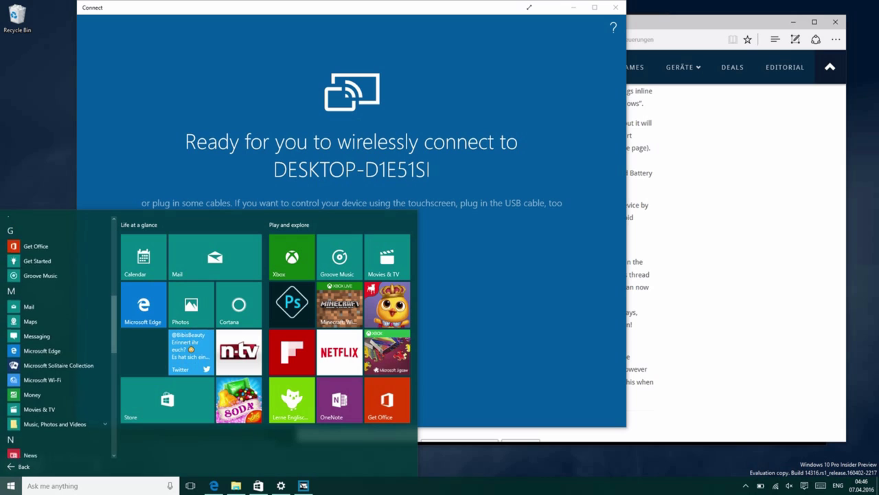
{"action": "scroll", "coordinate": [58, 343], "scroll_direction": "down", "scroll_amount": 3}
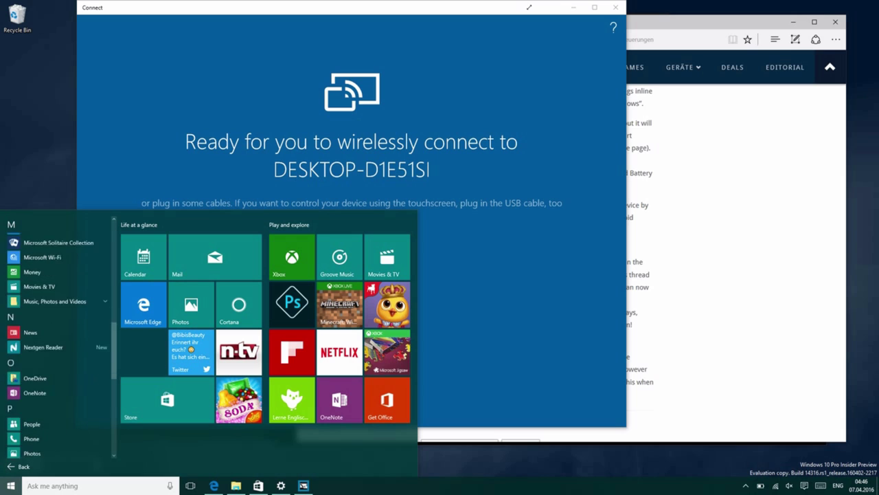
{"action": "scroll", "coordinate": [58, 343], "scroll_direction": "down", "scroll_amount": 3}
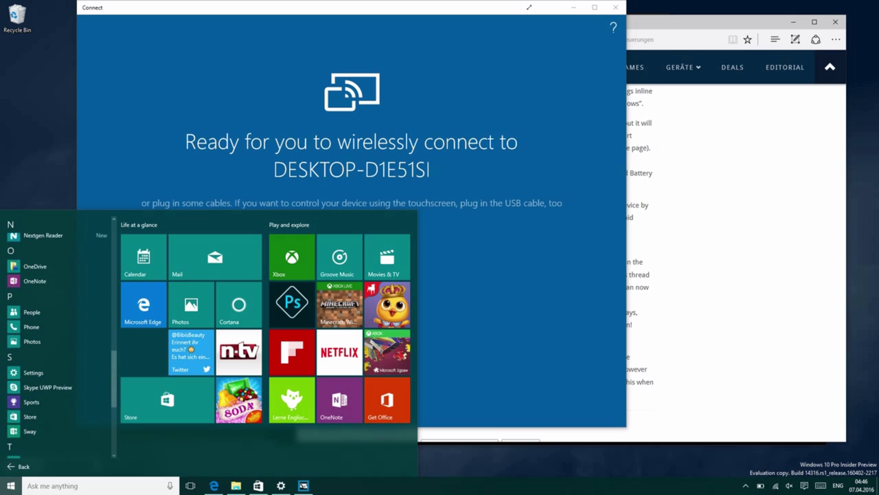
{"action": "scroll", "coordinate": [25, 352], "scroll_direction": "down", "scroll_amount": 1}
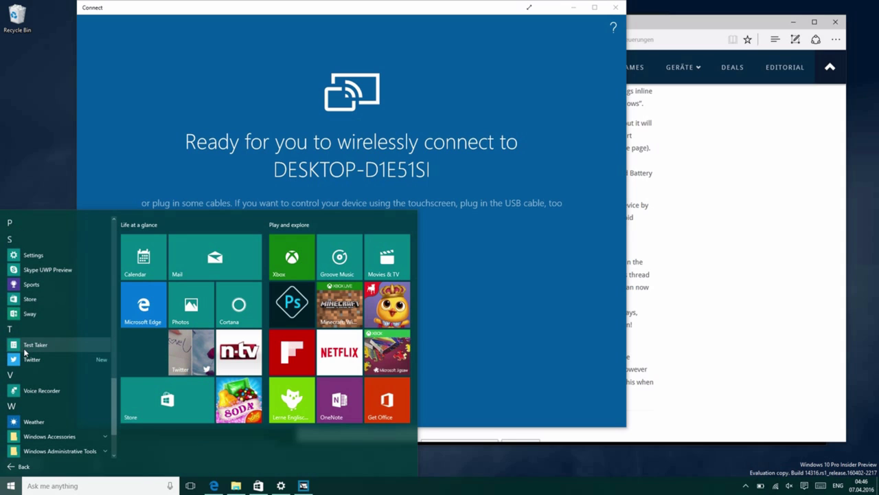
{"action": "scroll", "coordinate": [25, 352], "scroll_direction": "down", "scroll_amount": 3}
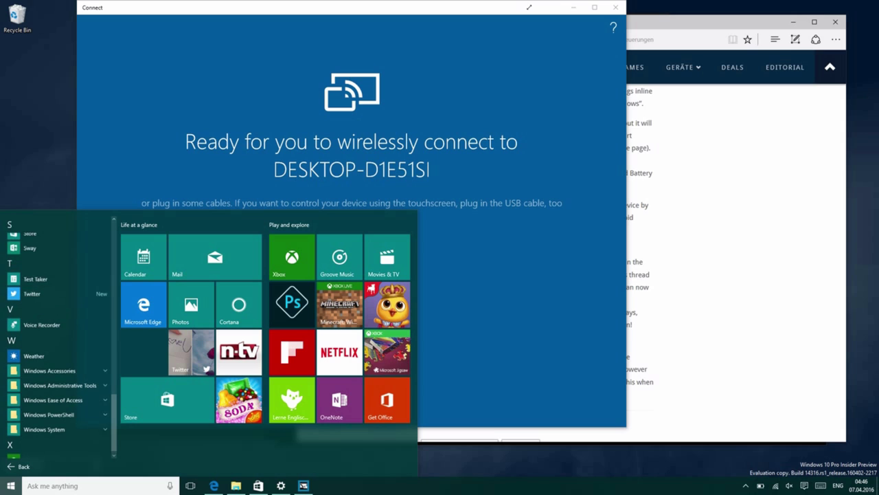
{"action": "left_click", "coordinate": [30, 280]}
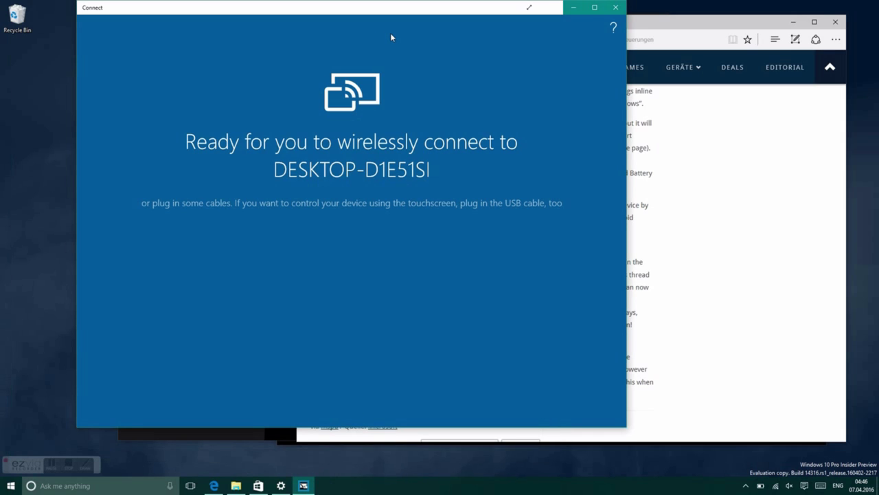
- Move the Connect window further into the desktop and launch Test Taker from the full app list again
{"action": "left_click_drag", "start_coordinate": [410, 10], "coordinate": [474, 20]}
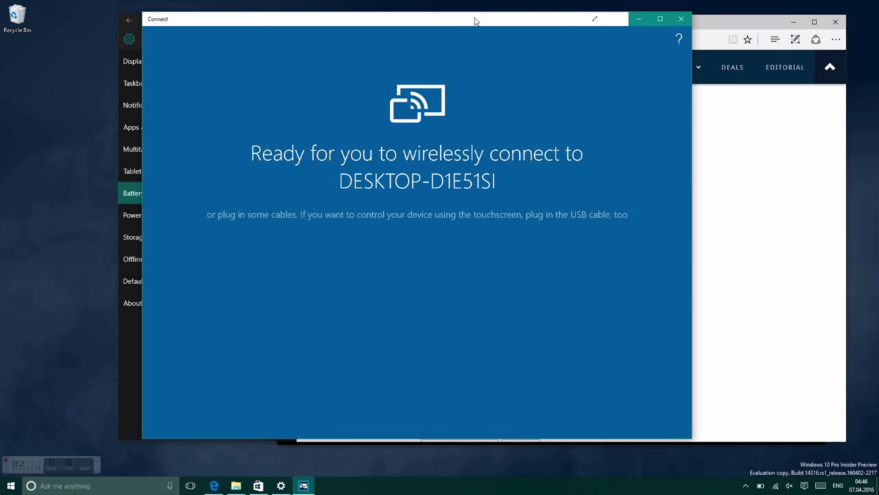
{"action": "key", "text": "super"}
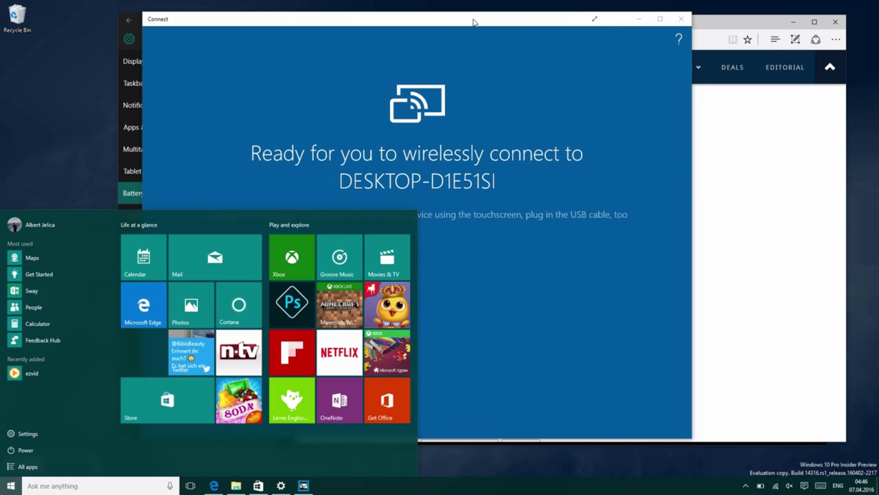
{"action": "left_click", "coordinate": [27, 466]}
{"action": "scroll", "coordinate": [48, 371], "scroll_direction": "down", "scroll_amount": 10}
{"action": "scroll", "coordinate": [48, 362], "scroll_direction": "up", "scroll_amount": 3}
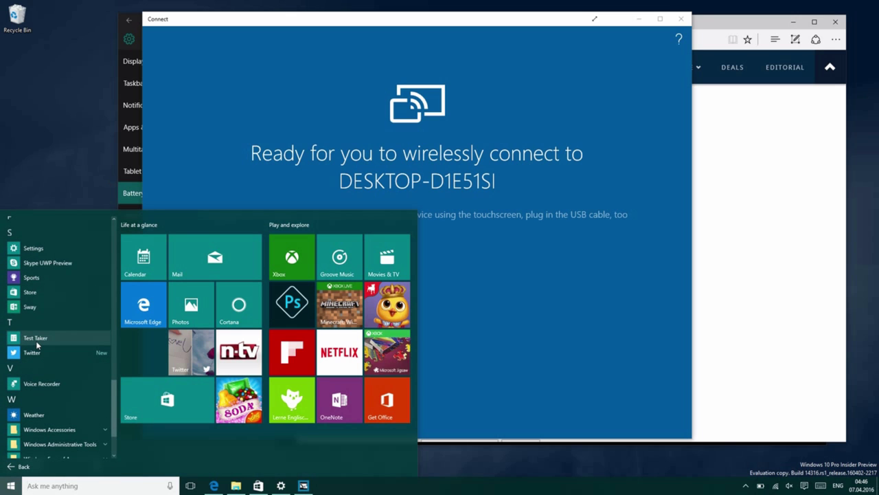
{"action": "left_click", "coordinate": [35, 338]}
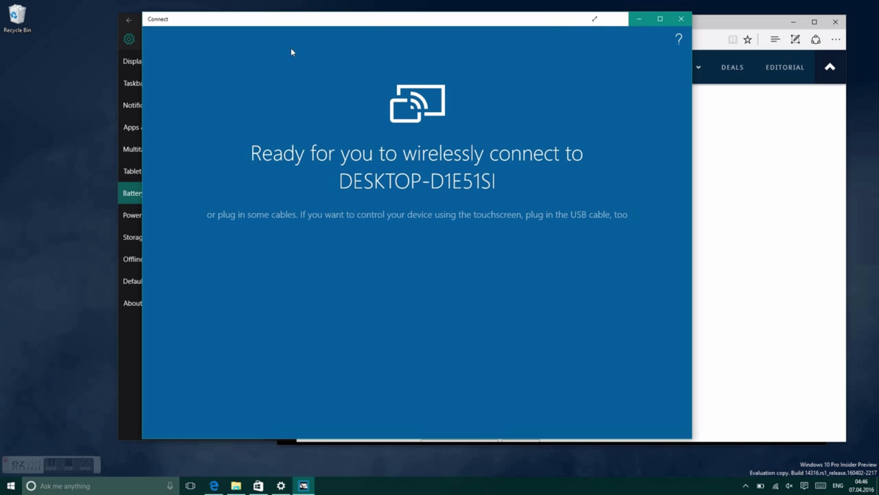
- View the Connect app's help, then close both the Get Started window and Connect
{"action": "left_click", "coordinate": [673, 37]}
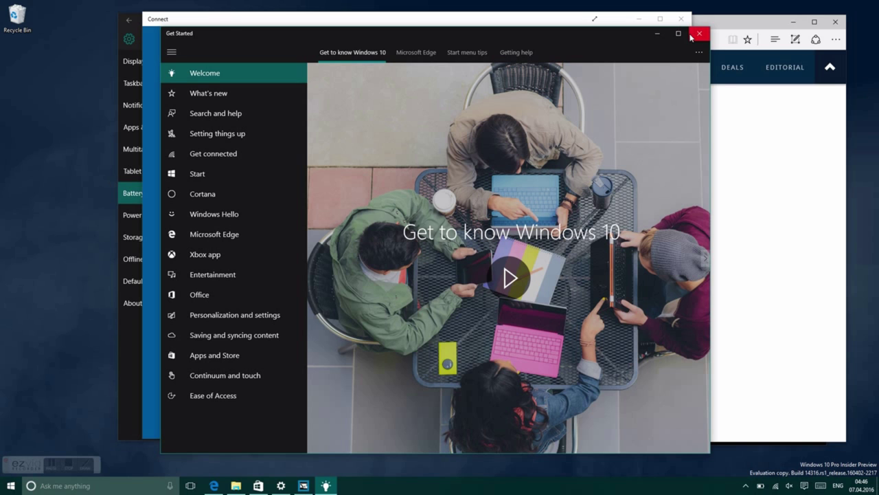
{"action": "left_click", "coordinate": [700, 34]}
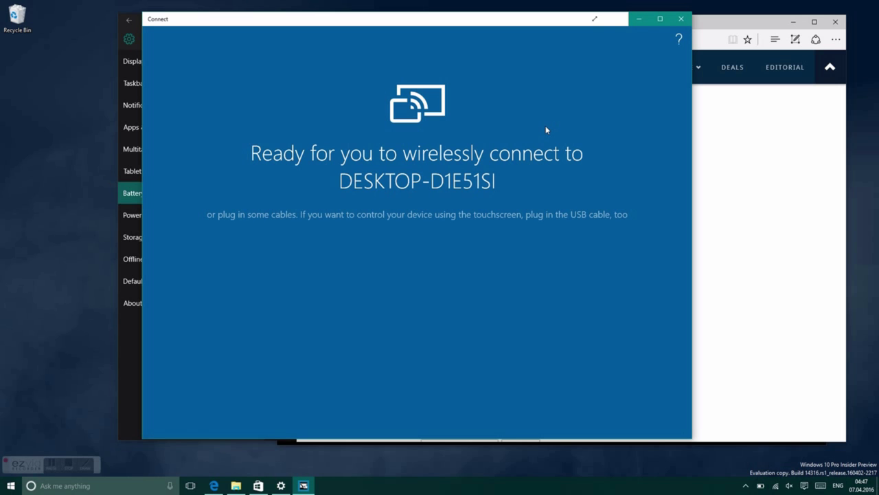
{"action": "left_click", "coordinate": [681, 19]}
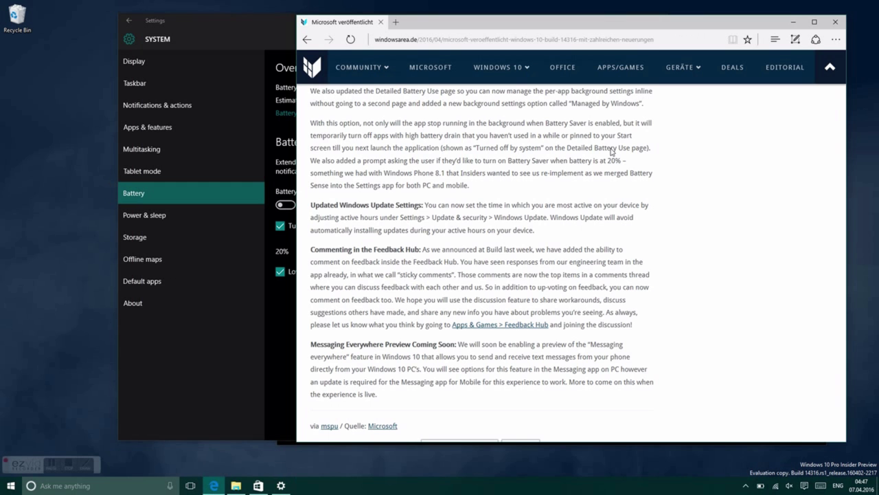
- Review the Build 14316 article in Edge and open the separate Anniversary Update feature summary linked in its introduction
{"action": "scroll", "coordinate": [481, 261], "scroll_direction": "down", "scroll_amount": 3}
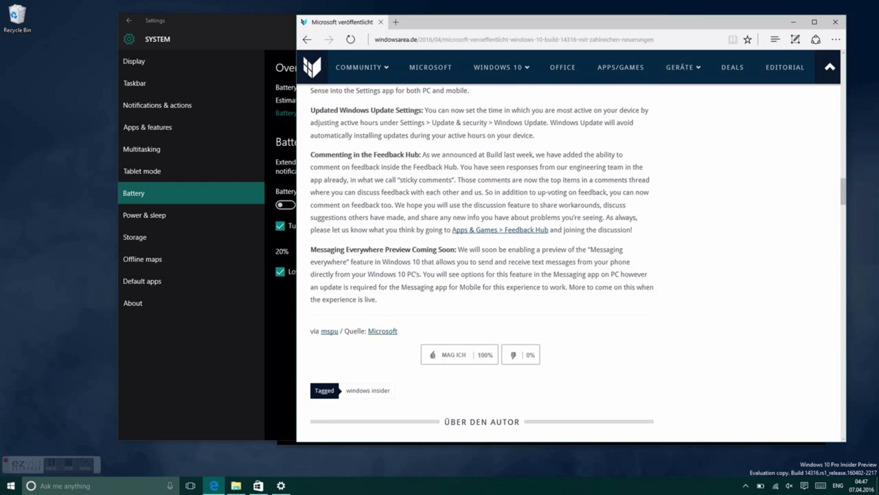
{"action": "scroll", "coordinate": [481, 261], "scroll_direction": "up", "scroll_amount": 2}
{"action": "scroll", "coordinate": [481, 261], "scroll_direction": "up", "scroll_amount": 1}
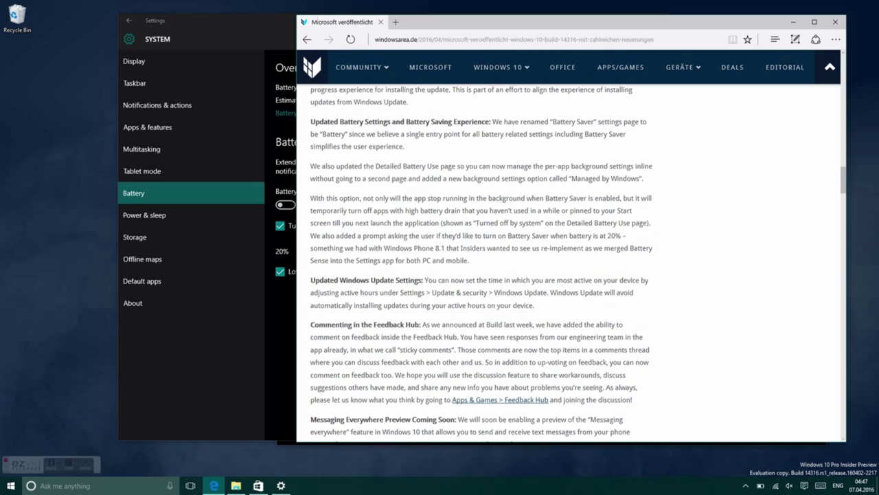
{"action": "scroll", "coordinate": [481, 261], "scroll_direction": "up", "scroll_amount": 3}
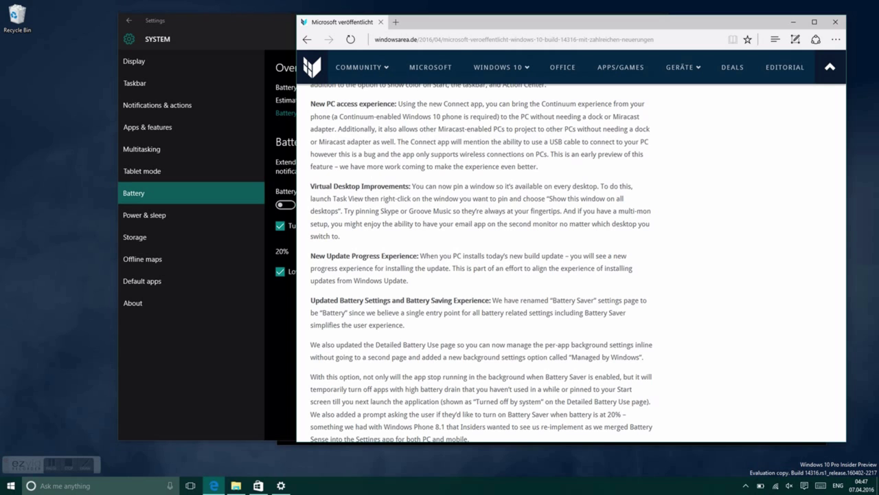
{"action": "scroll", "coordinate": [438, 170], "scroll_direction": "up", "scroll_amount": 15}
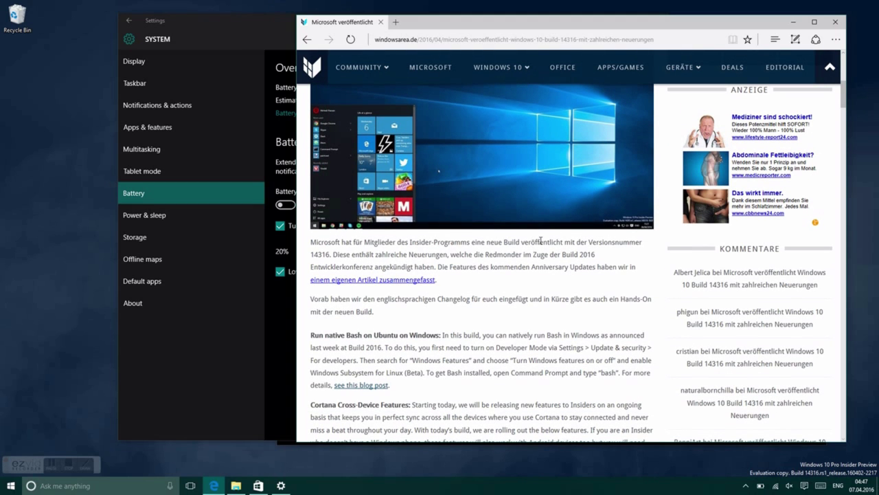
{"action": "left_click", "coordinate": [427, 286]}
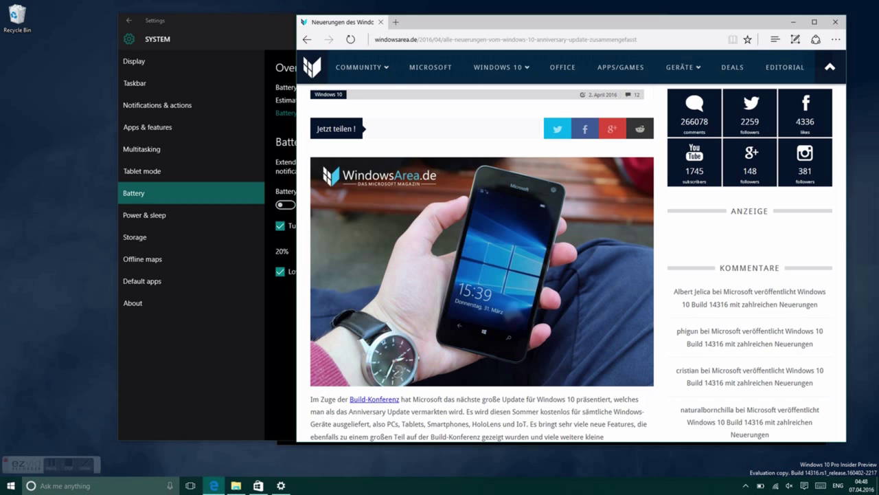
- Read the Anniversary Update article's sections from Windows Hello and Windows Ink through notification sync to universal apps on Xbox One
{"action": "scroll", "coordinate": [481, 261], "scroll_direction": "down", "scroll_amount": 5}
{"action": "scroll", "coordinate": [481, 261], "scroll_direction": "down", "scroll_amount": 1}
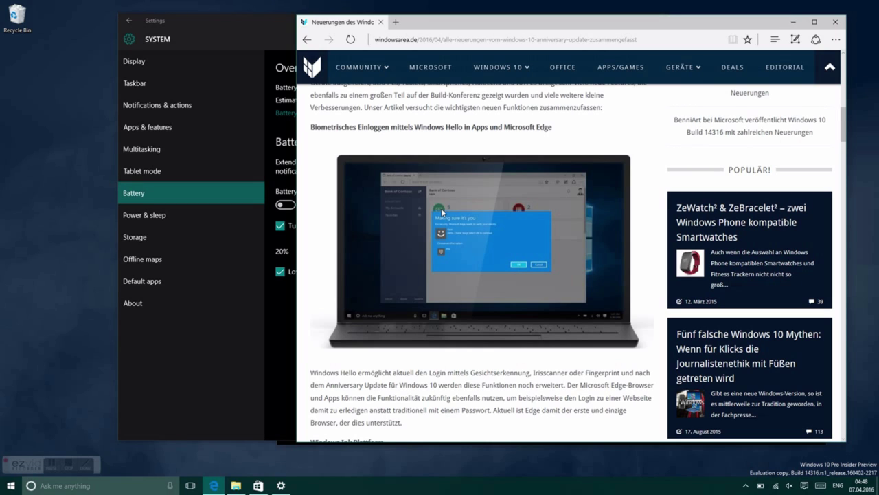
{"action": "scroll", "coordinate": [441, 209], "scroll_direction": "down", "scroll_amount": 1}
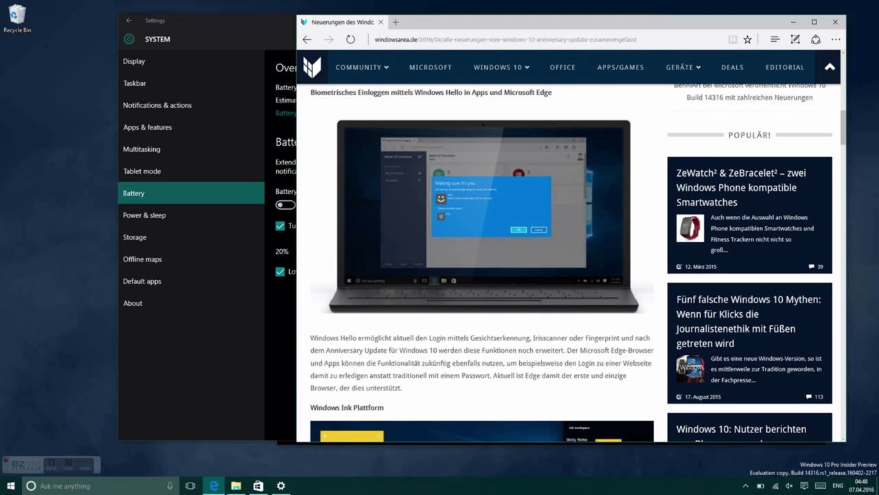
{"action": "scroll", "coordinate": [481, 261], "scroll_direction": "down", "scroll_amount": 3}
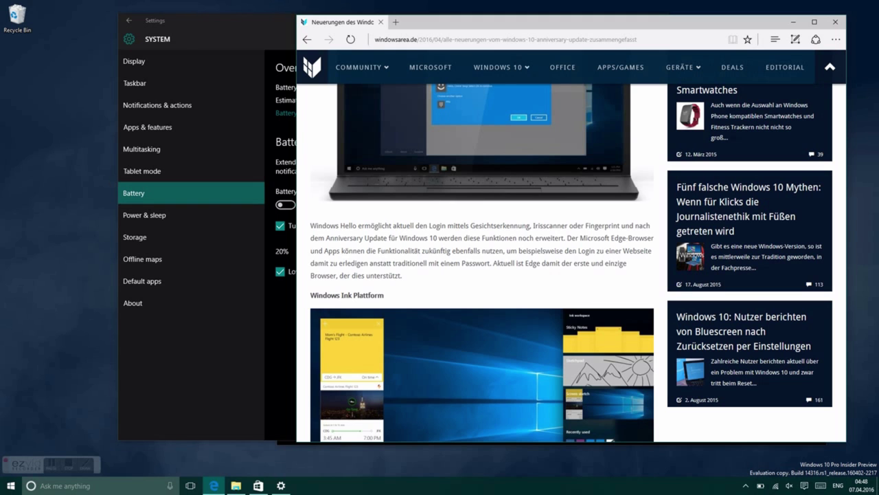
{"action": "scroll", "coordinate": [480, 261], "scroll_direction": "down", "scroll_amount": 10}
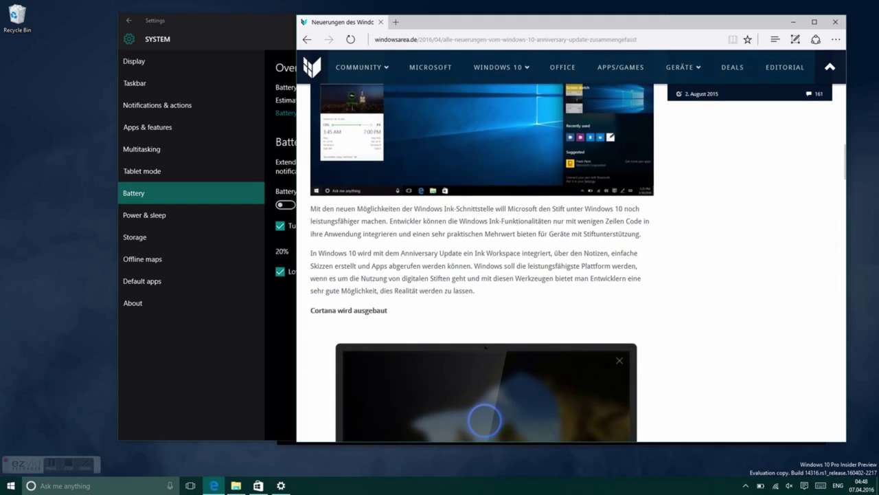
{"action": "scroll", "coordinate": [481, 261], "scroll_direction": "down", "scroll_amount": 10}
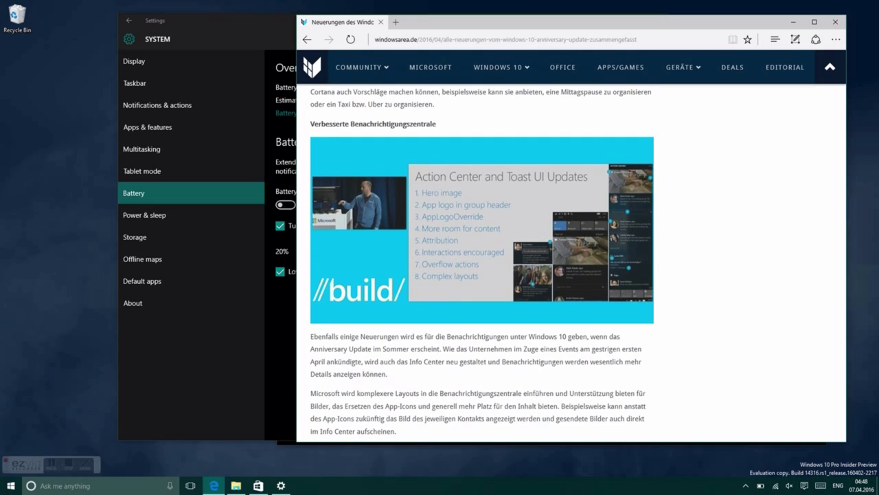
{"action": "scroll", "coordinate": [596, 239], "scroll_direction": "down", "scroll_amount": 7}
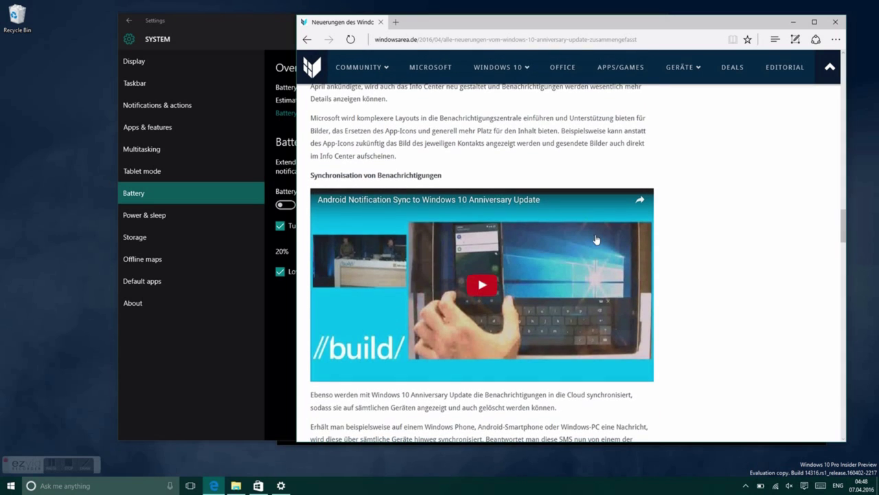
{"action": "scroll", "coordinate": [662, 271], "scroll_direction": "down", "scroll_amount": 5}
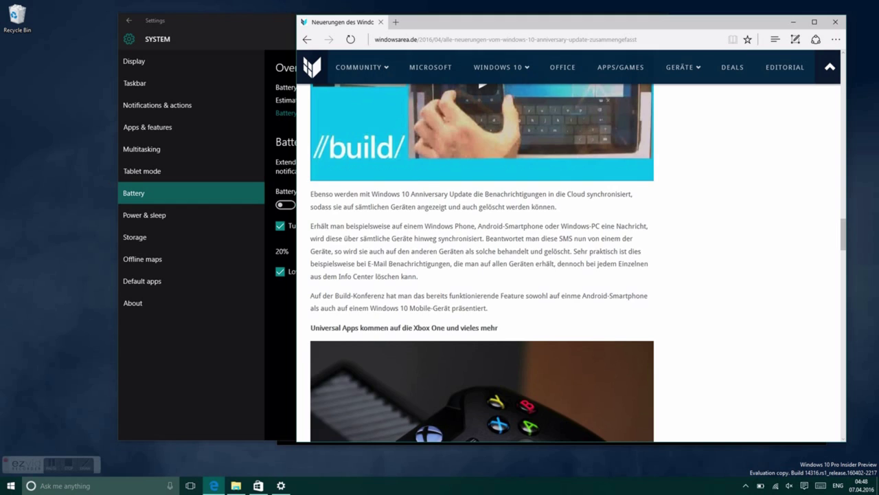
{"action": "scroll", "coordinate": [477, 135], "scroll_direction": "down", "scroll_amount": 3}
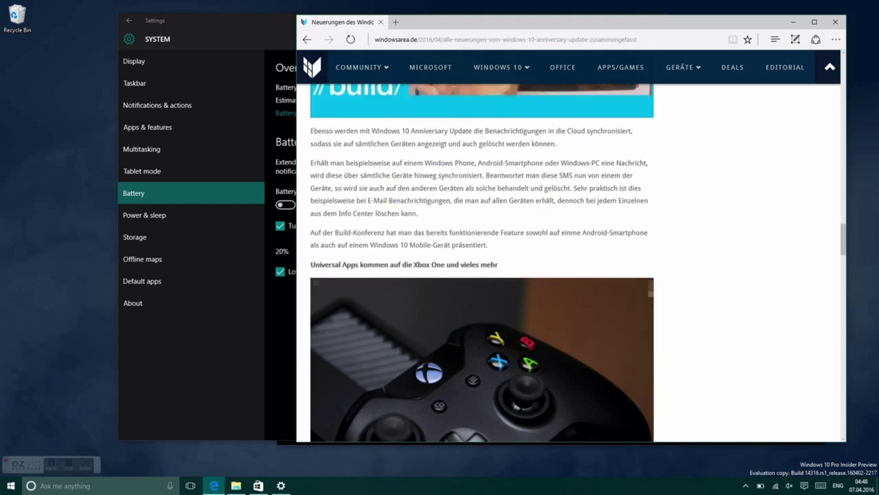
{"action": "scroll", "coordinate": [477, 135], "scroll_direction": "down", "scroll_amount": 5}
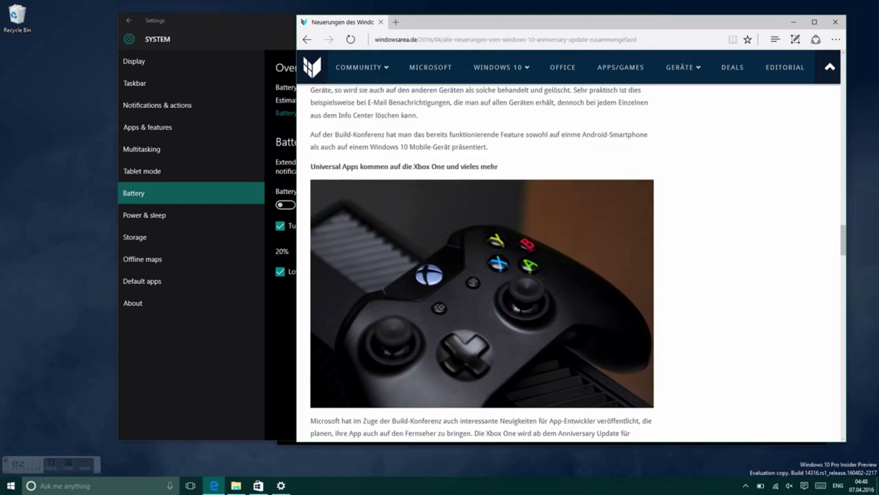
{"action": "scroll", "coordinate": [570, 263], "scroll_direction": "down", "scroll_amount": 2}
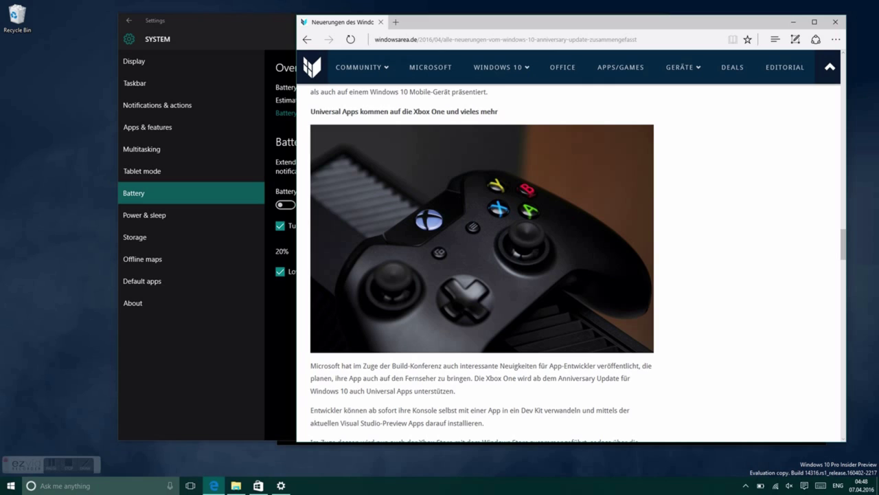